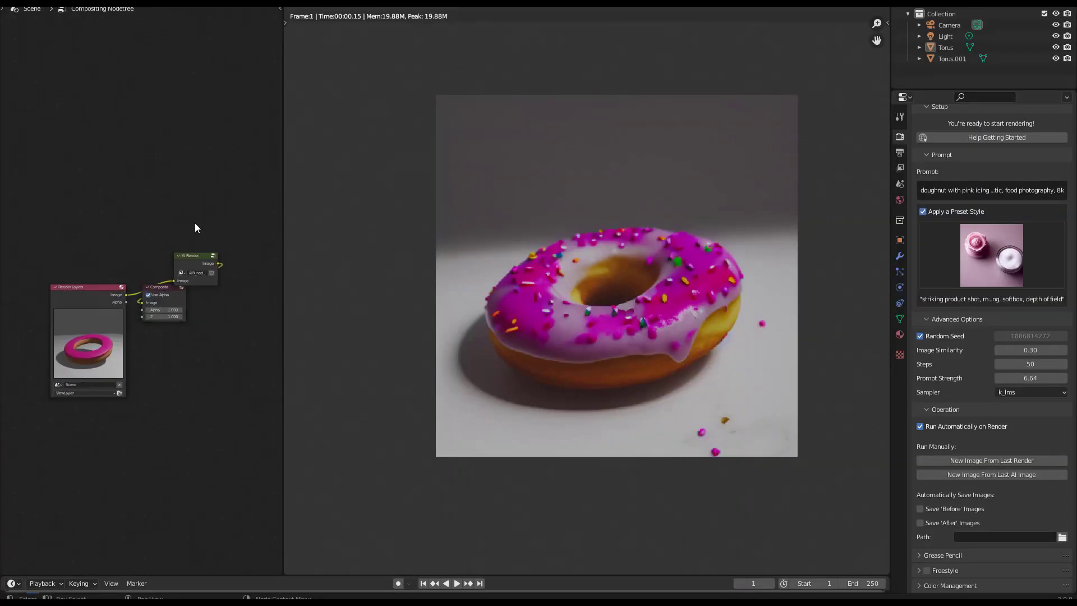
- Drag the AI Render node to the top of the compositor and place the Composite node below it
scroll(95, 285, up, 2)
right_click(82, 285)
key(Escape)
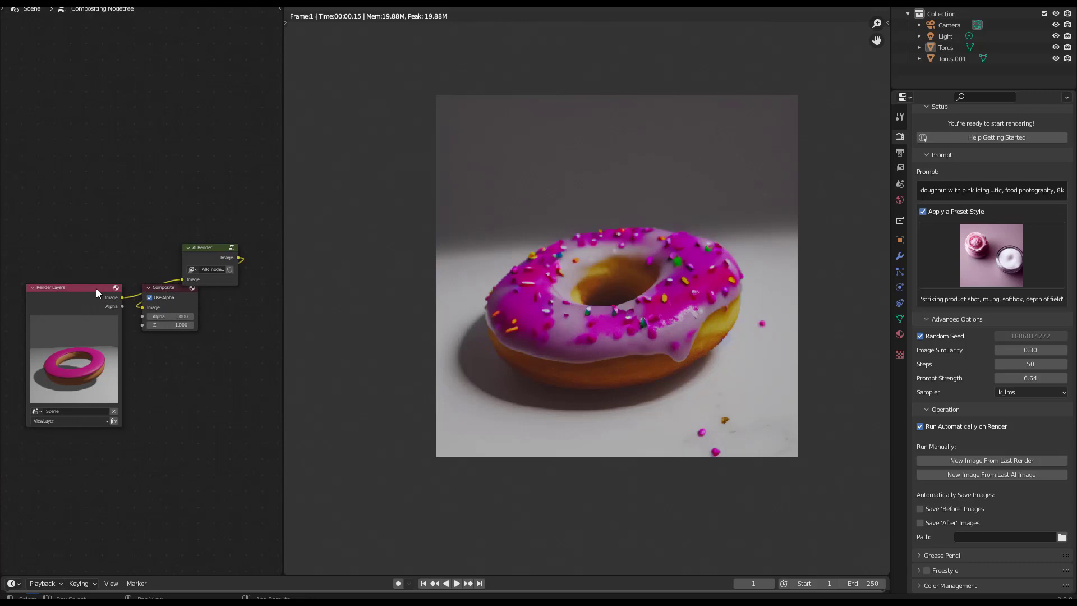
drag(208, 248, 214, 144)
drag(168, 287, 233, 335)
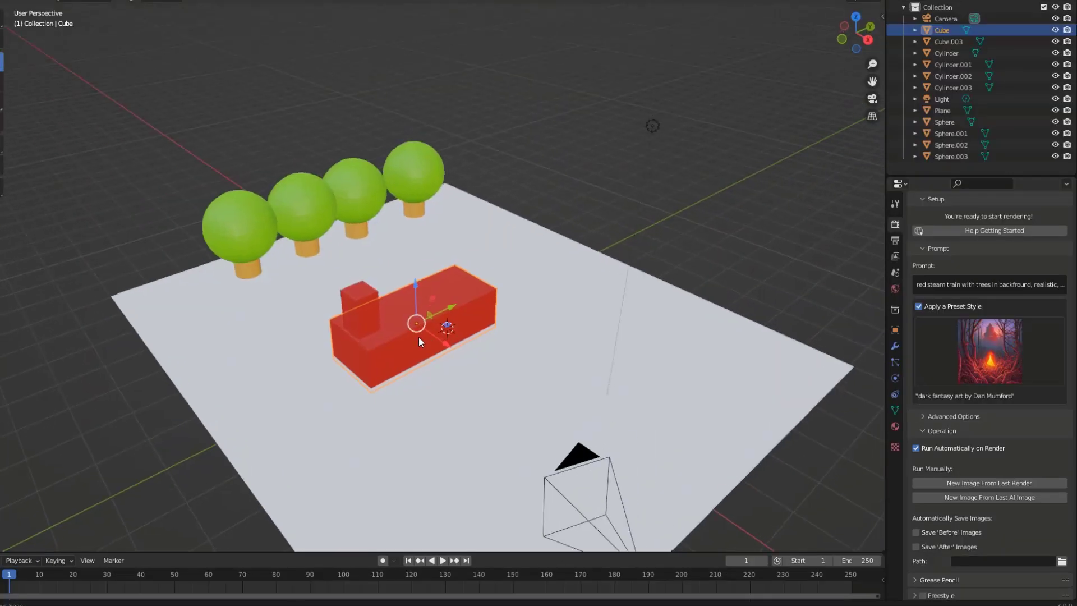
- Render the toy train scene through the camera with F12, then generate a new image from that render
middle_drag(418, 336, 402, 301)
key(KP_0)
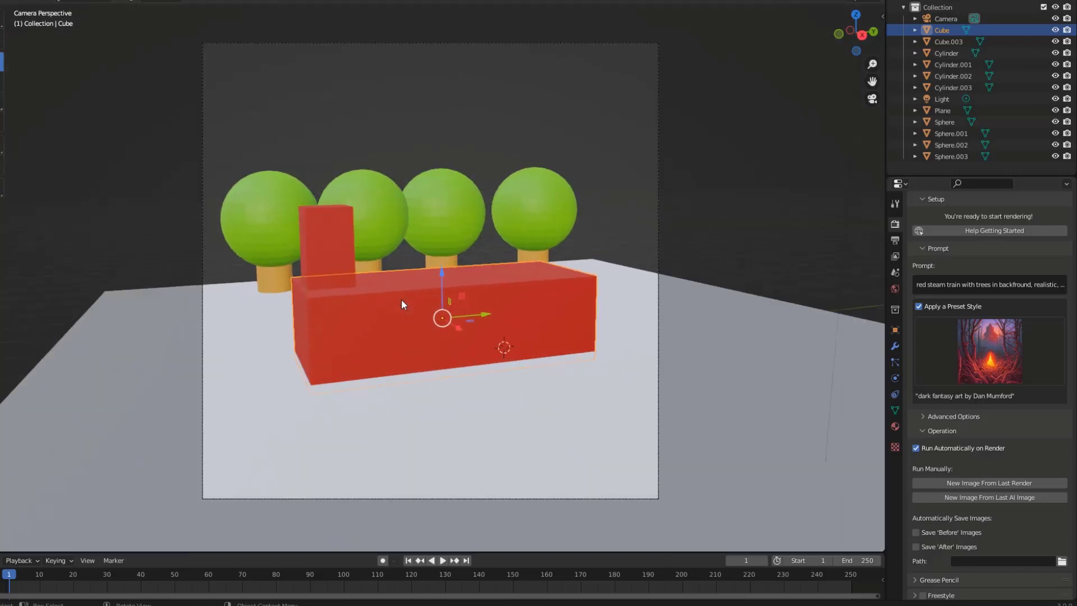
click(56, 1)
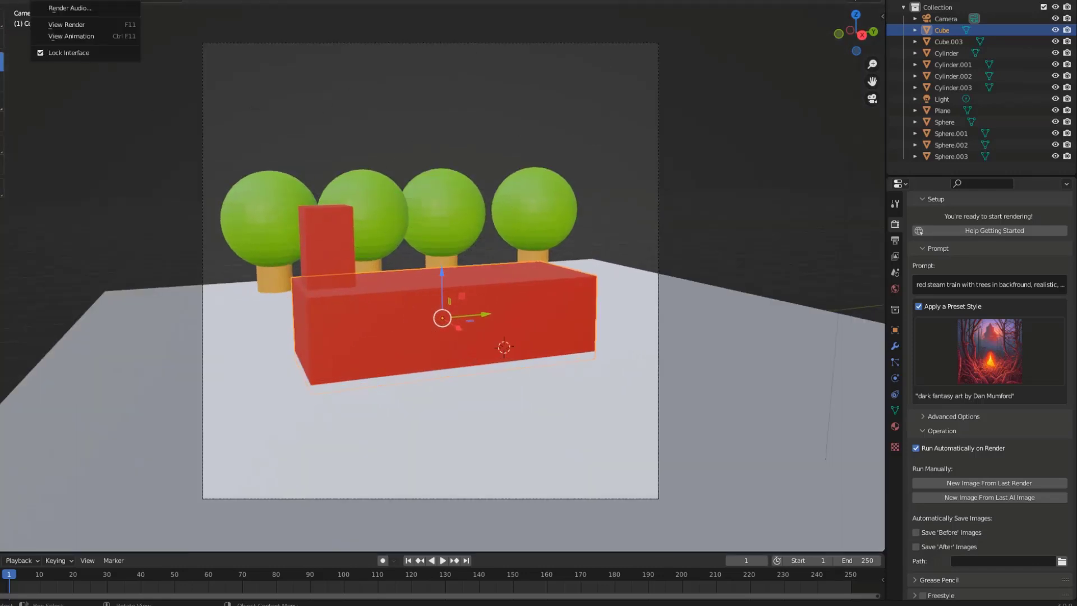
key(F12)
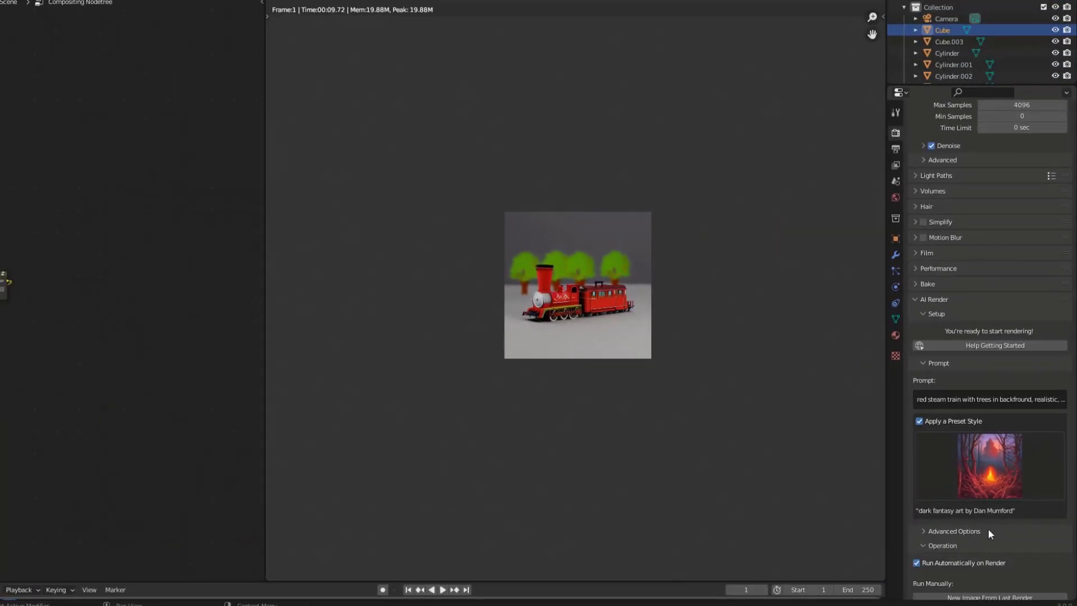
scroll(989, 527, down, 5)
scroll(647, 321, up, 4)
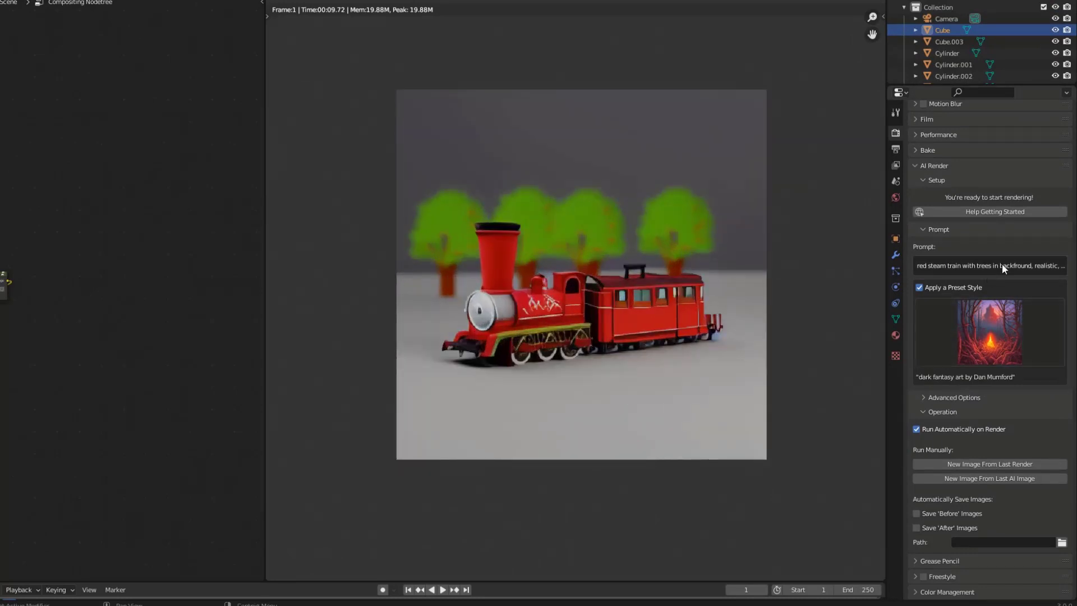
click(1002, 465)
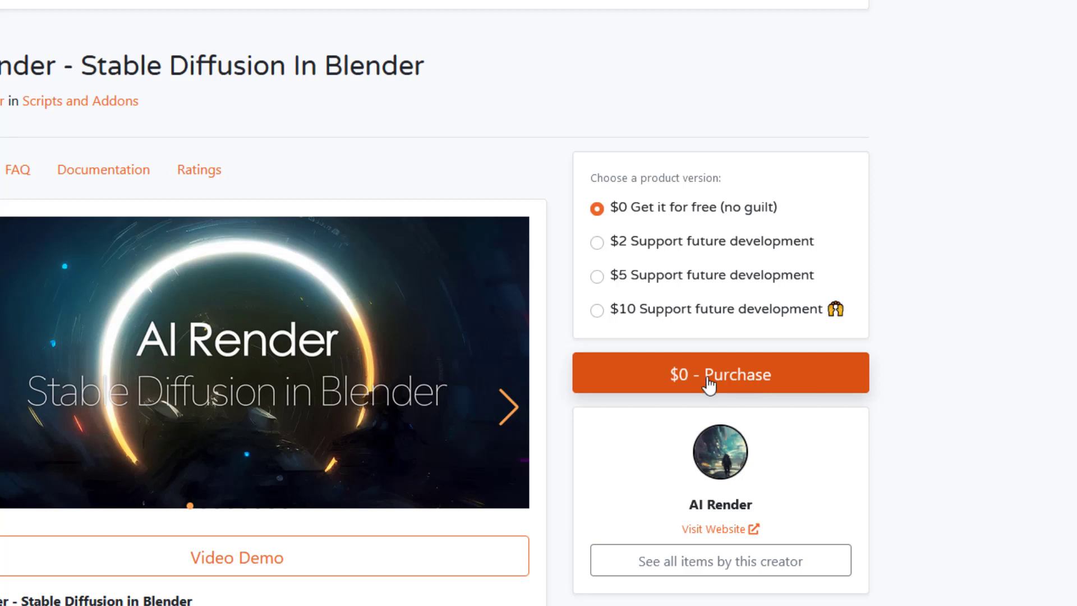
- Purchase the $0 free version of the AI Render - Stable Diffusion add-on
click(751, 383)
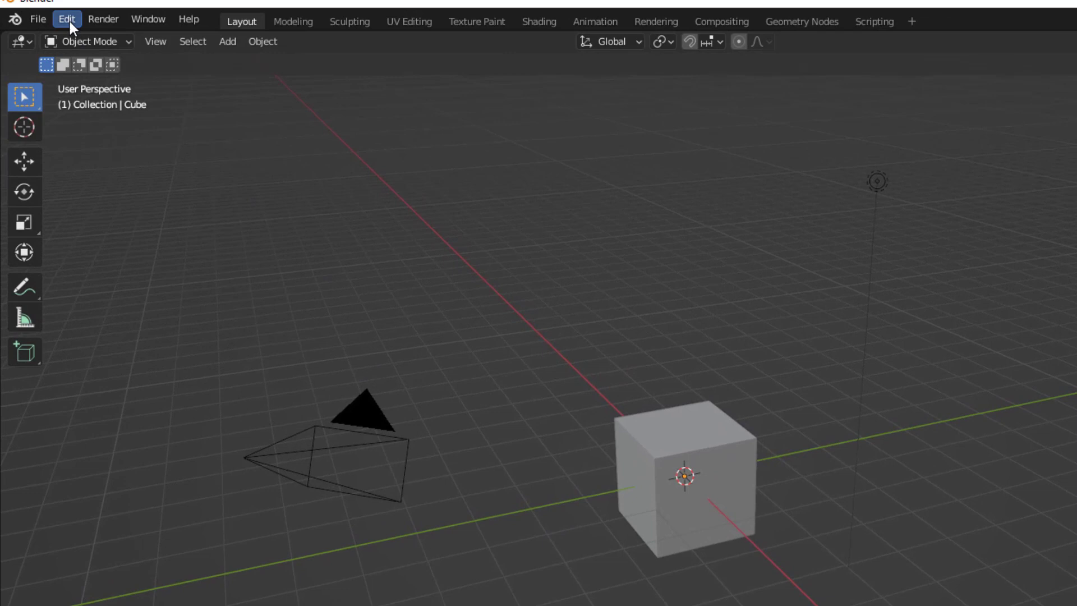
- Install AI-Render-v0-4-1.zip from the Downloads folder through the Add-ons preferences
click(67, 19)
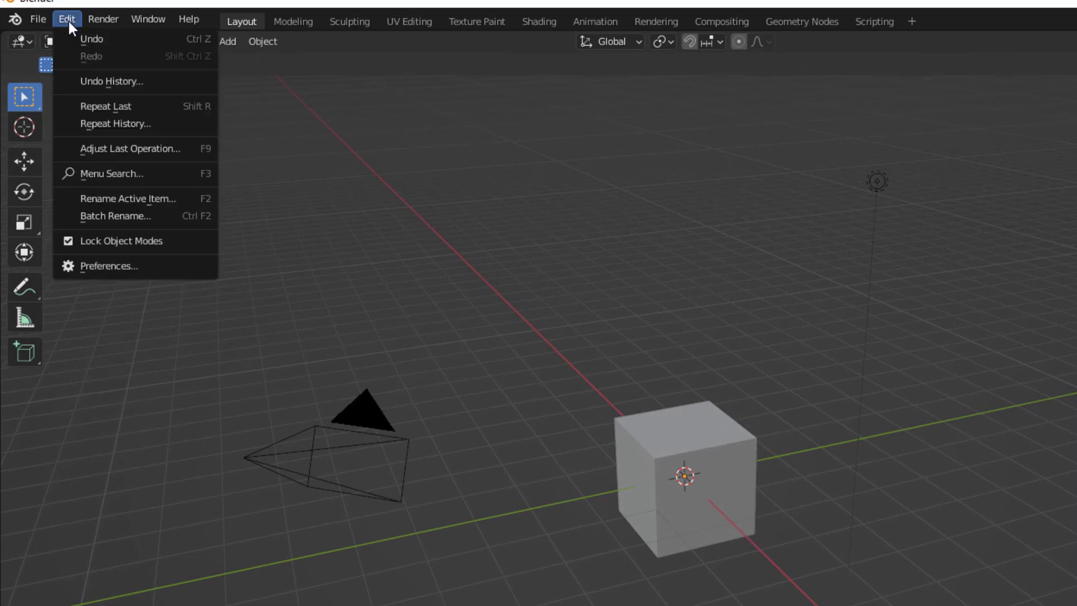
click(167, 266)
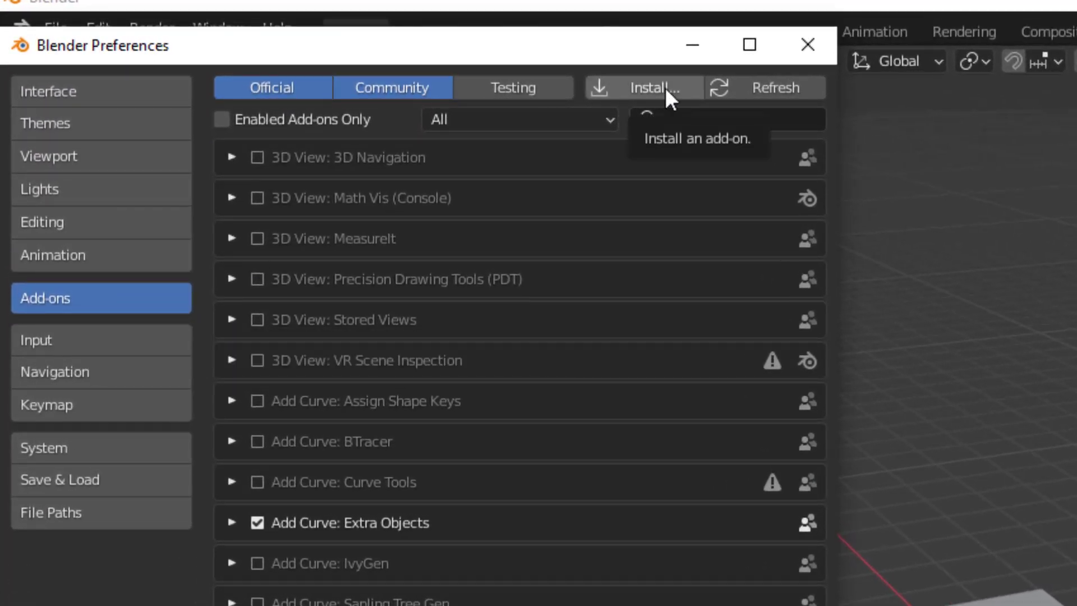
click(664, 87)
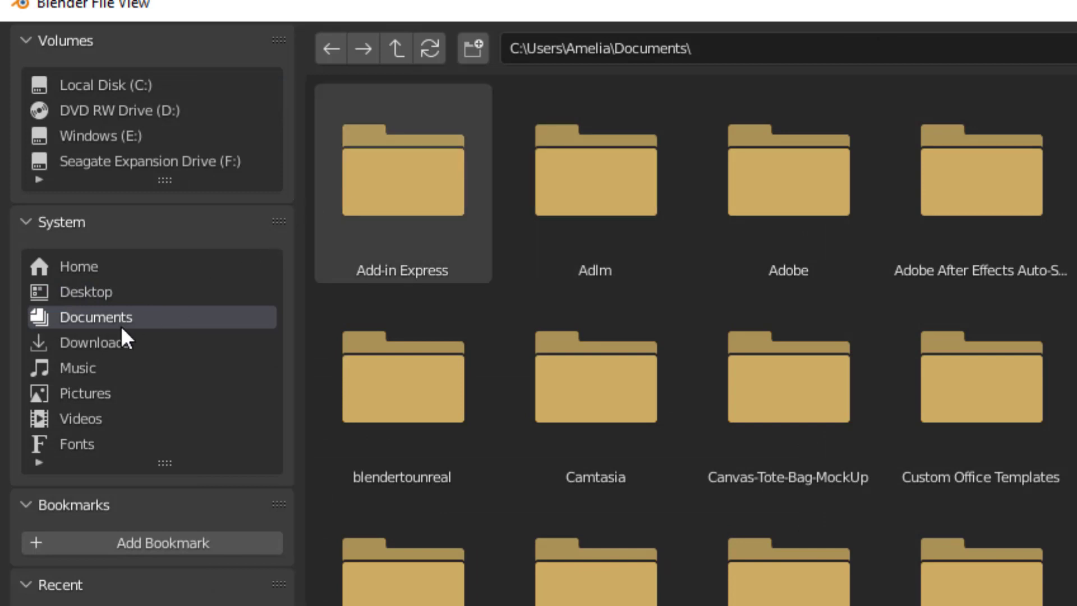
click(112, 339)
click(423, 395)
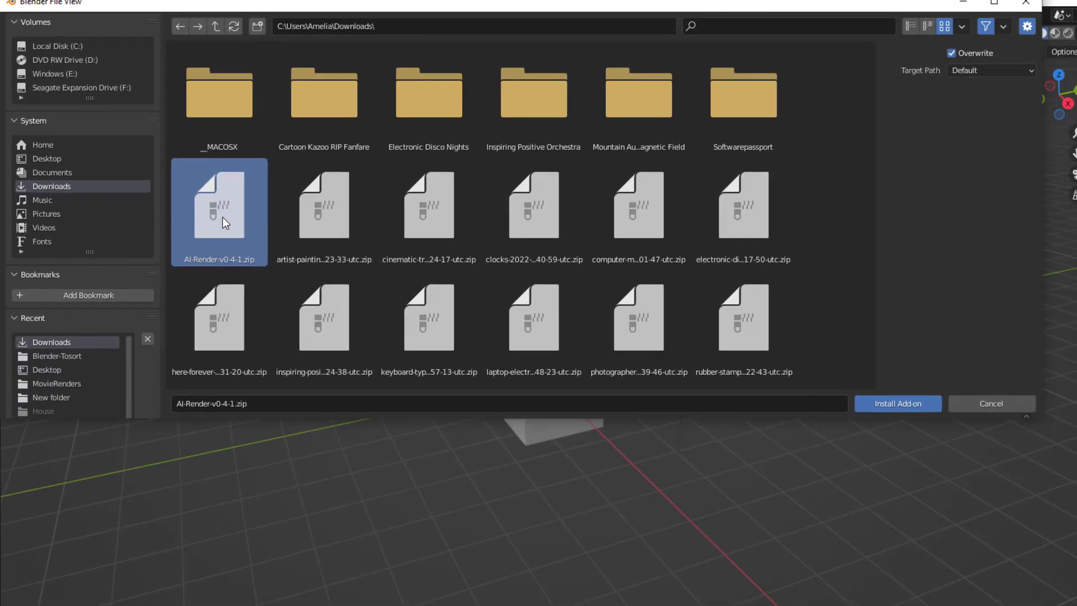
click(916, 402)
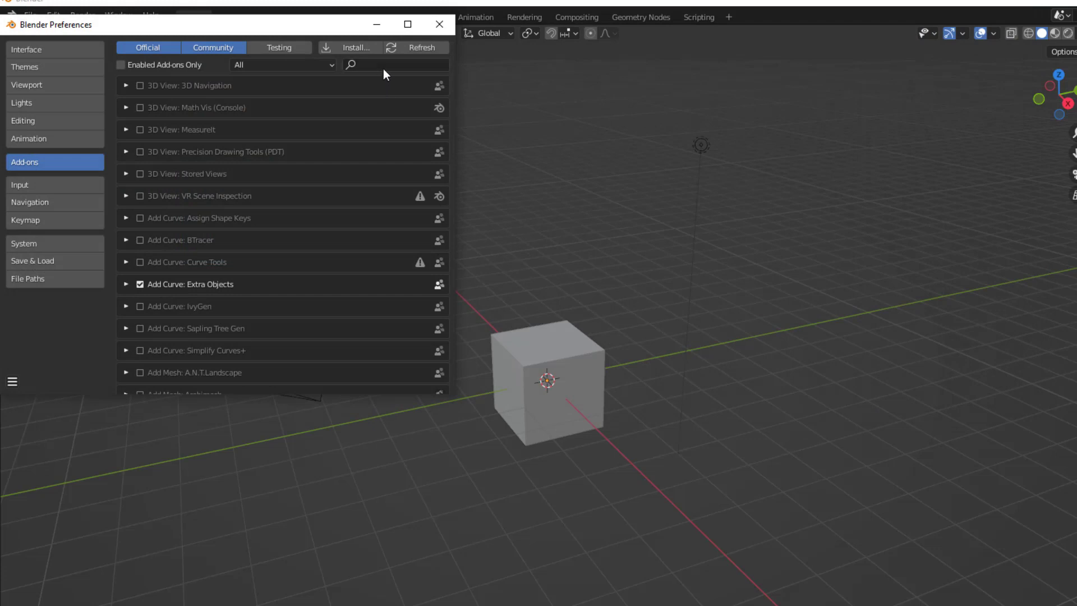
- Search the add-ons for 'stab', enable AI Render - Stable Diffusion, and expand its details
click(385, 67)
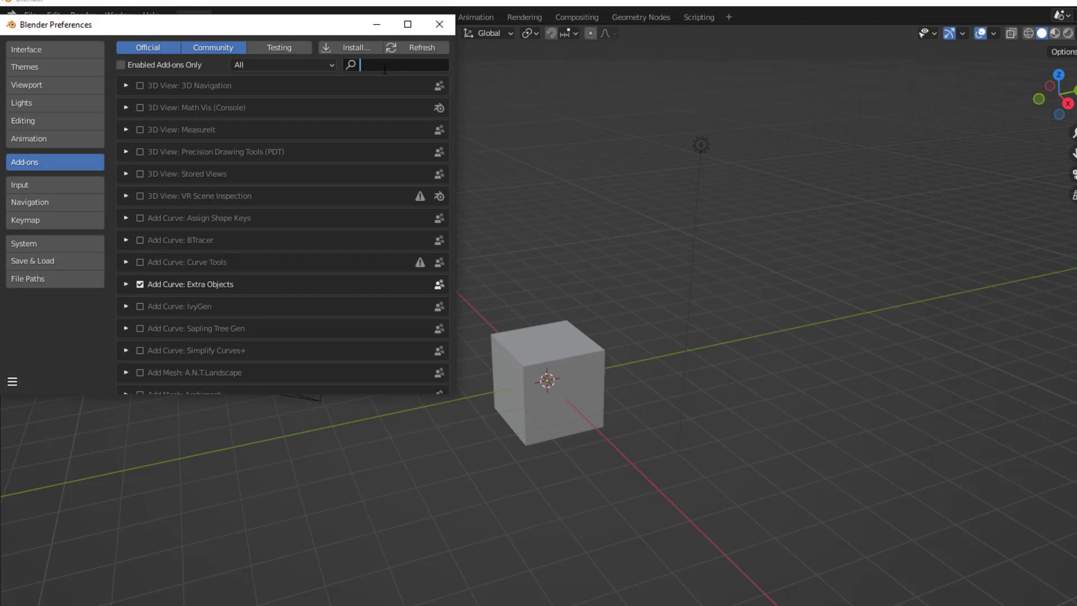
text(stab)
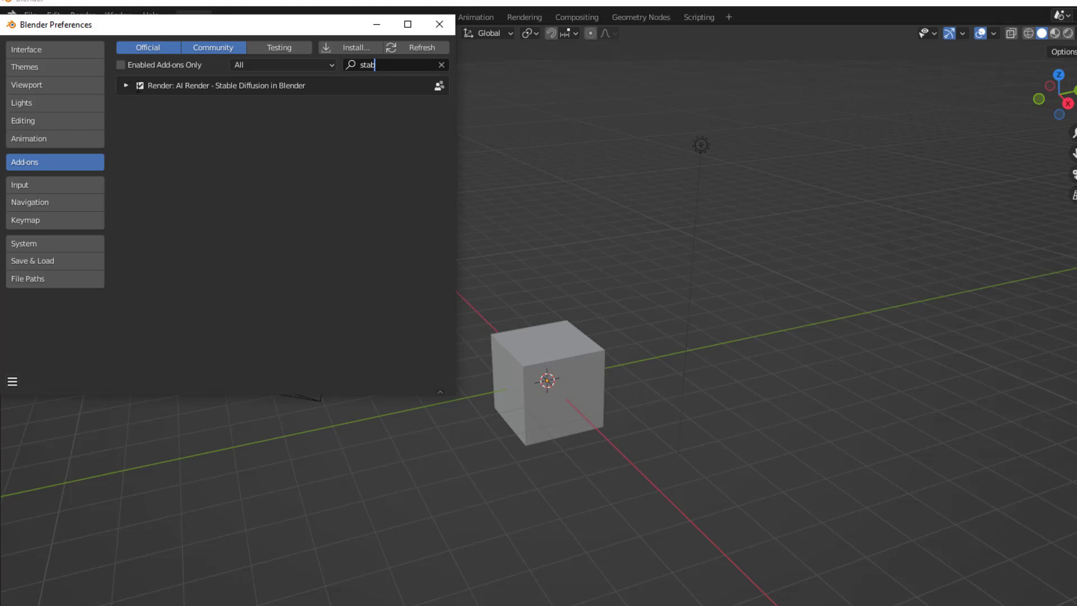
click(139, 86)
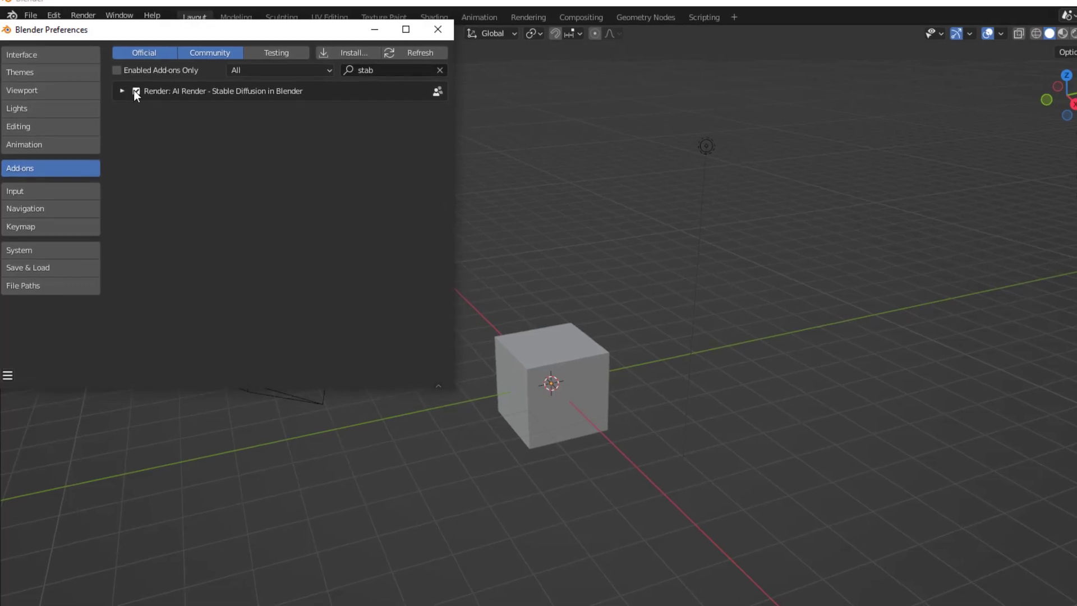
click(127, 95)
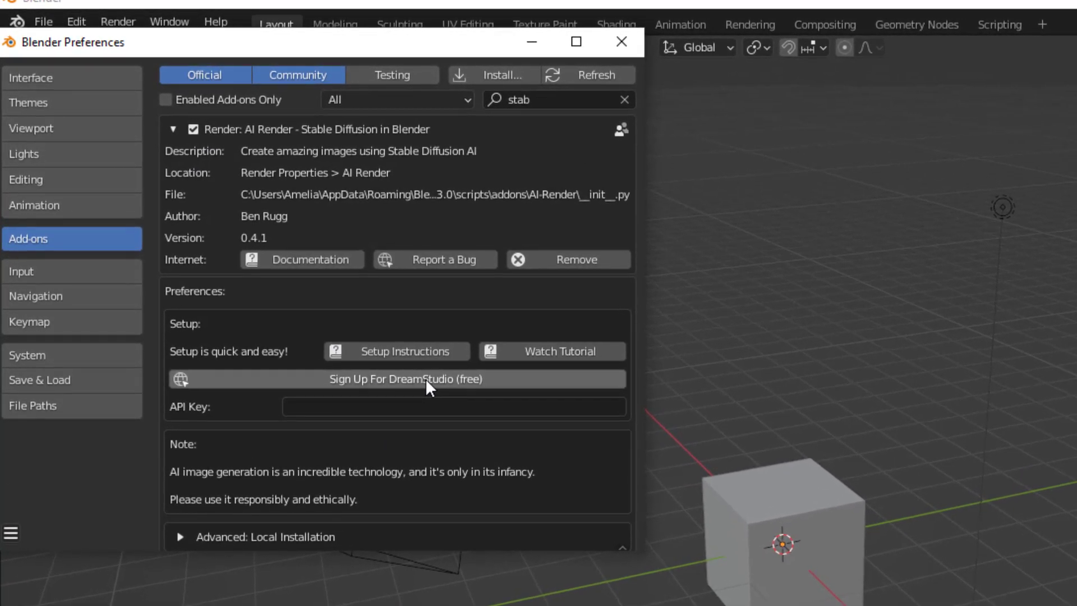
- Create a new API key on the DreamStudio site and copy it
click(376, 378)
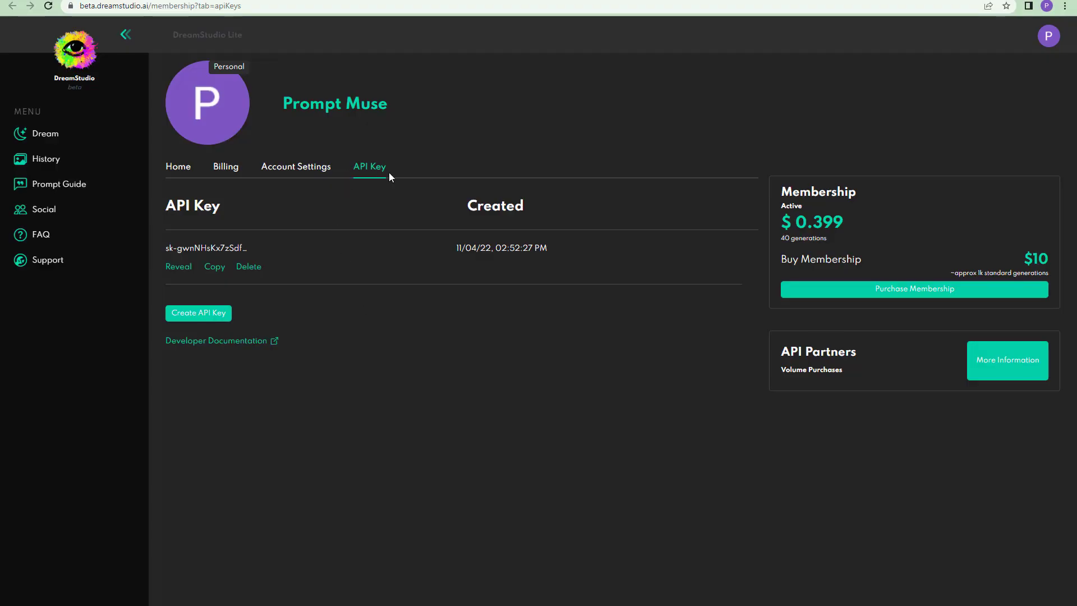
click(212, 318)
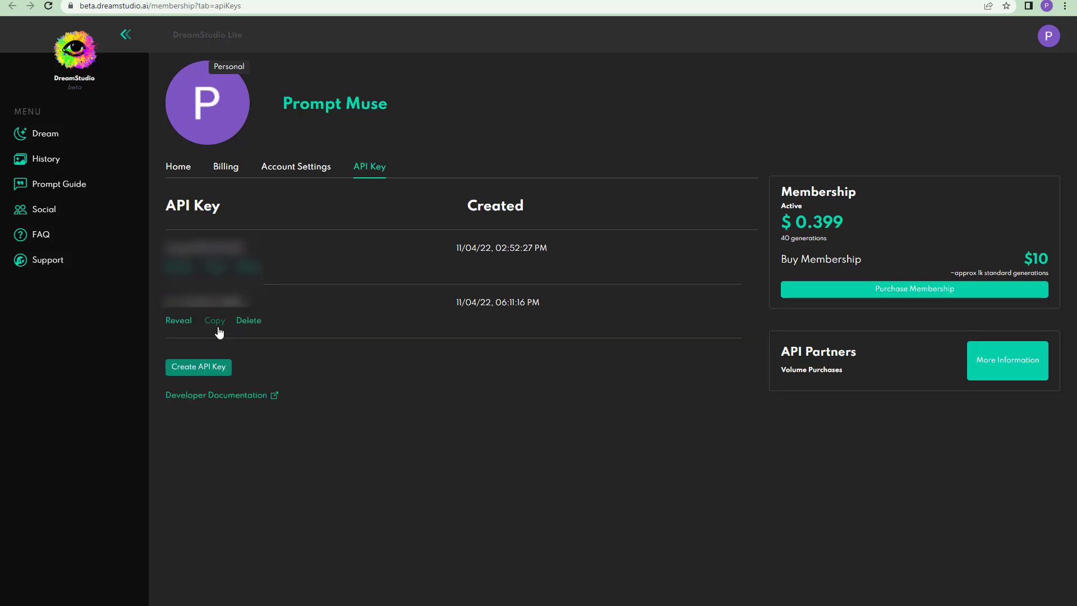
click(216, 324)
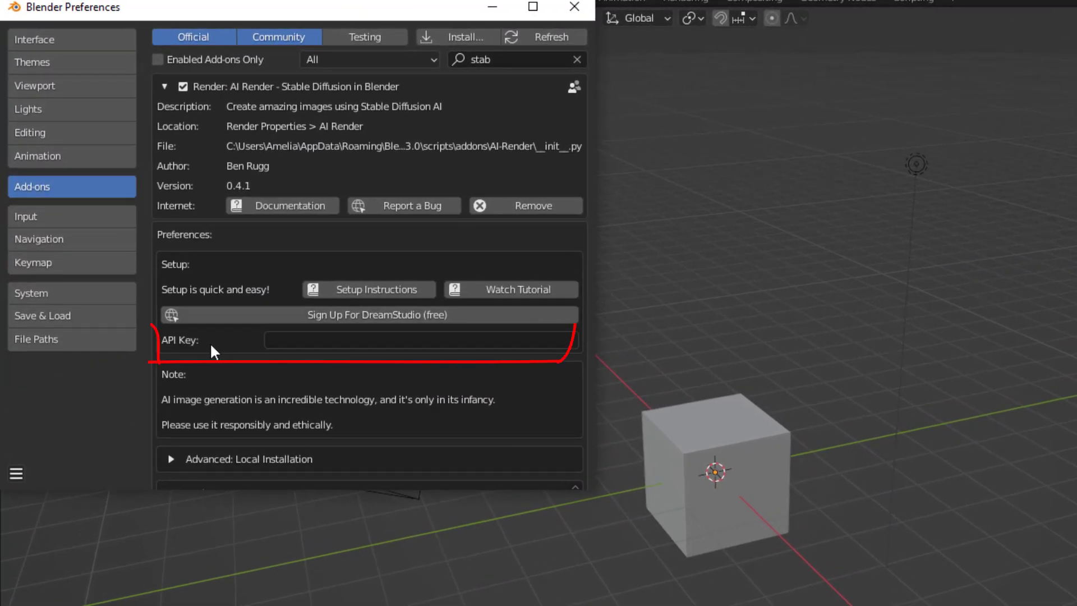
- Paste the API key into AI Render's preferences, save the preferences, and close the window
click(309, 343)
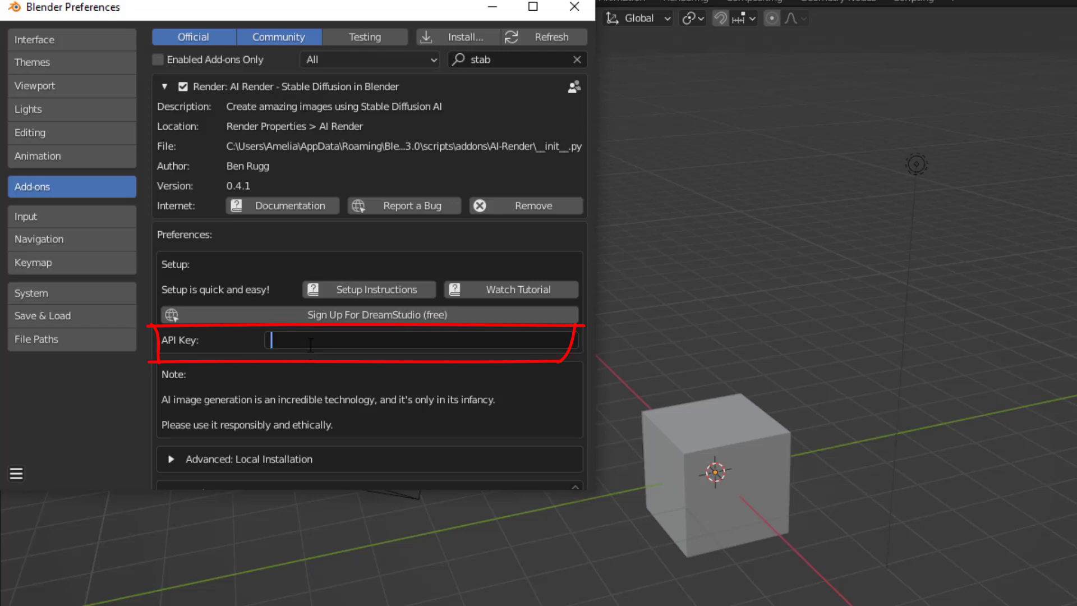
key(ctrl+v)
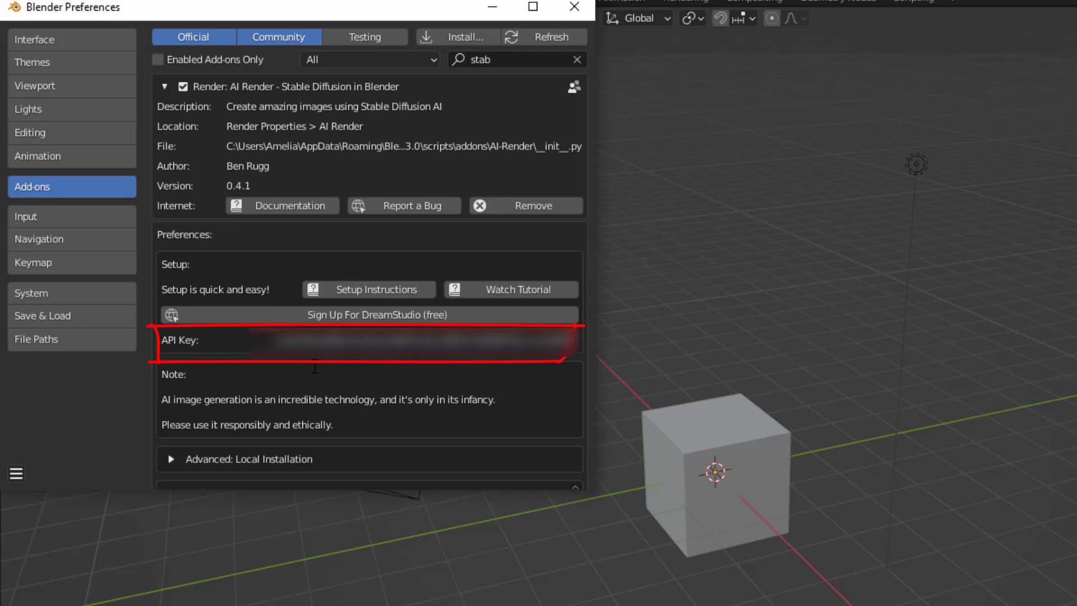
click(15, 473)
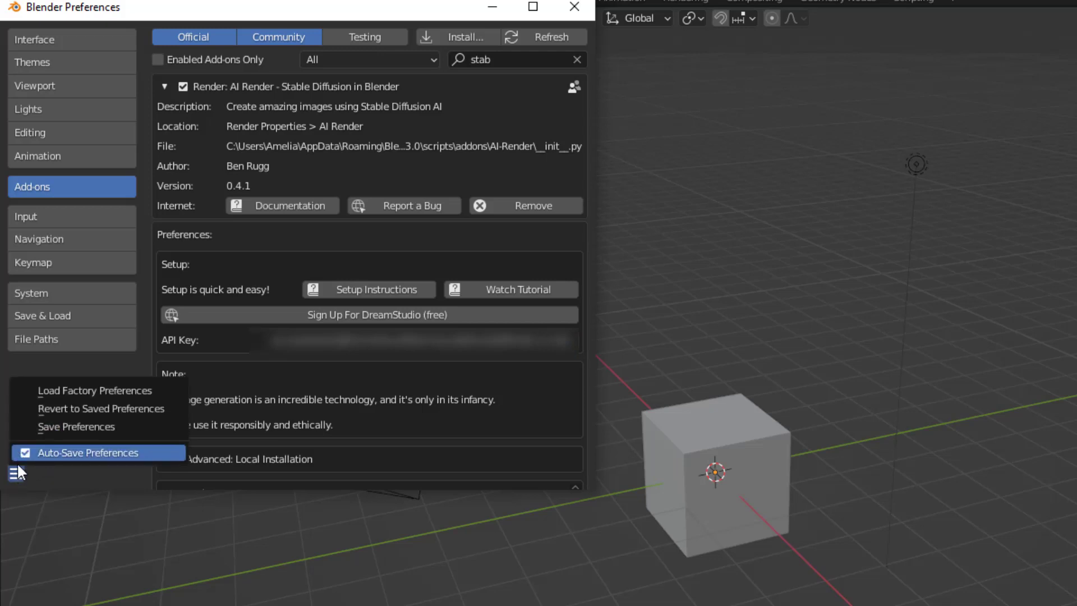
click(141, 426)
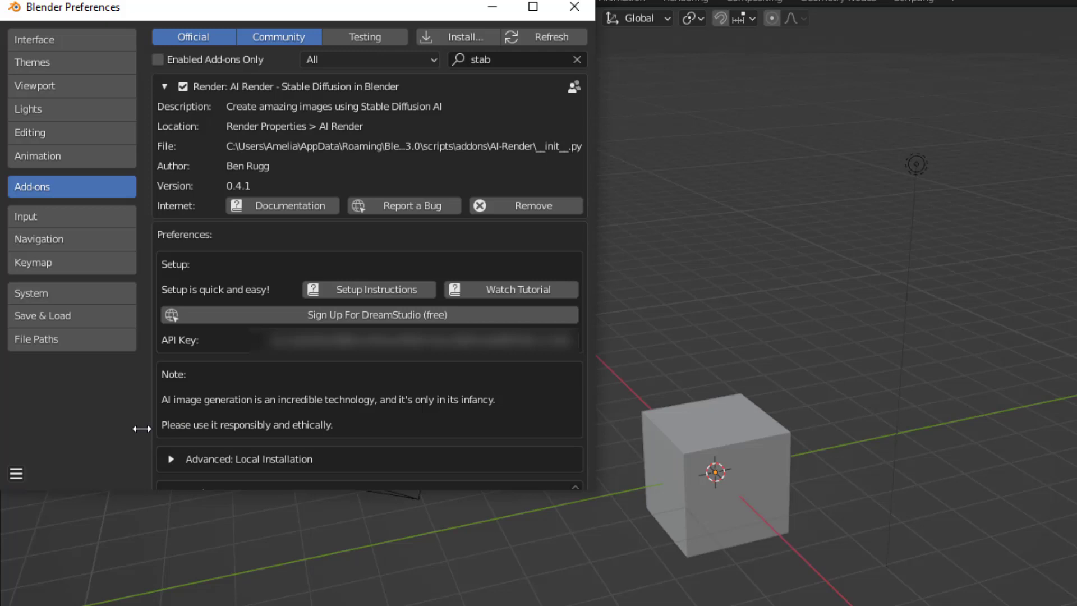
click(574, 6)
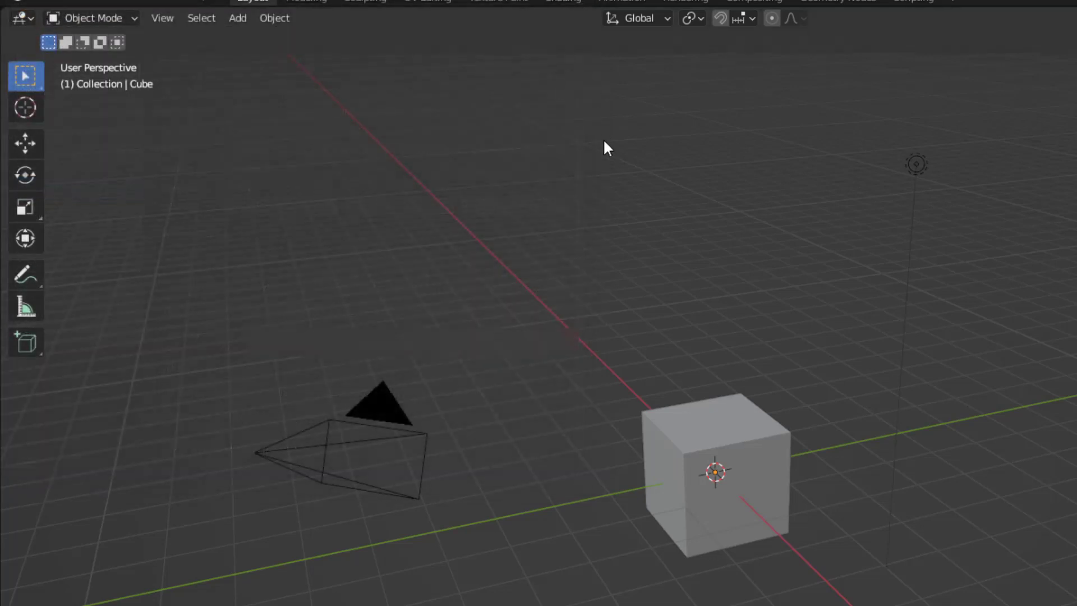
- Replace the default cube with a plane scaled up into a large ground surface
click(774, 477)
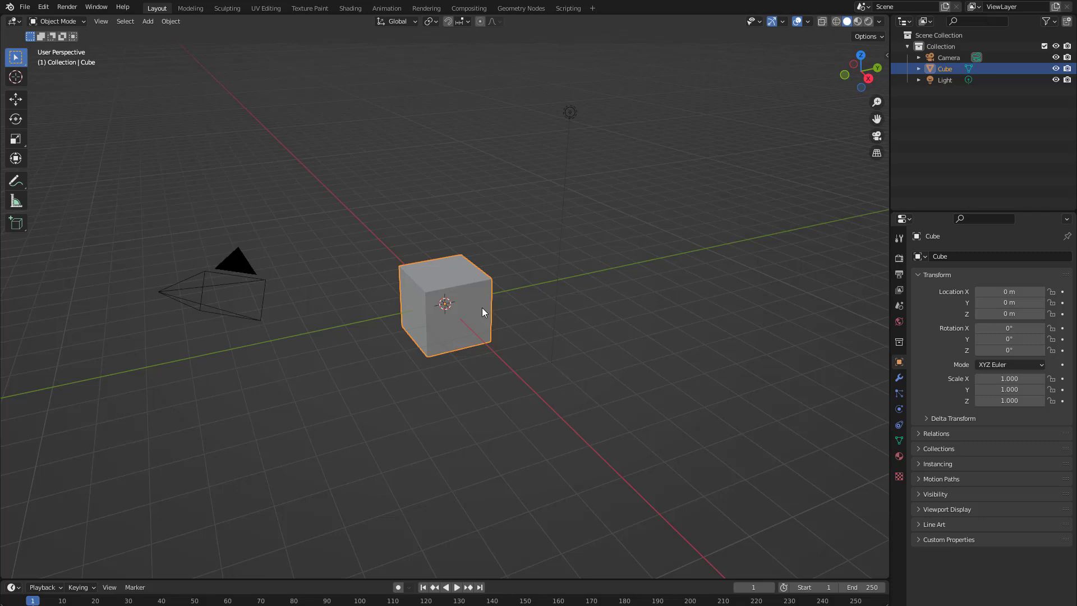
key(Delete)
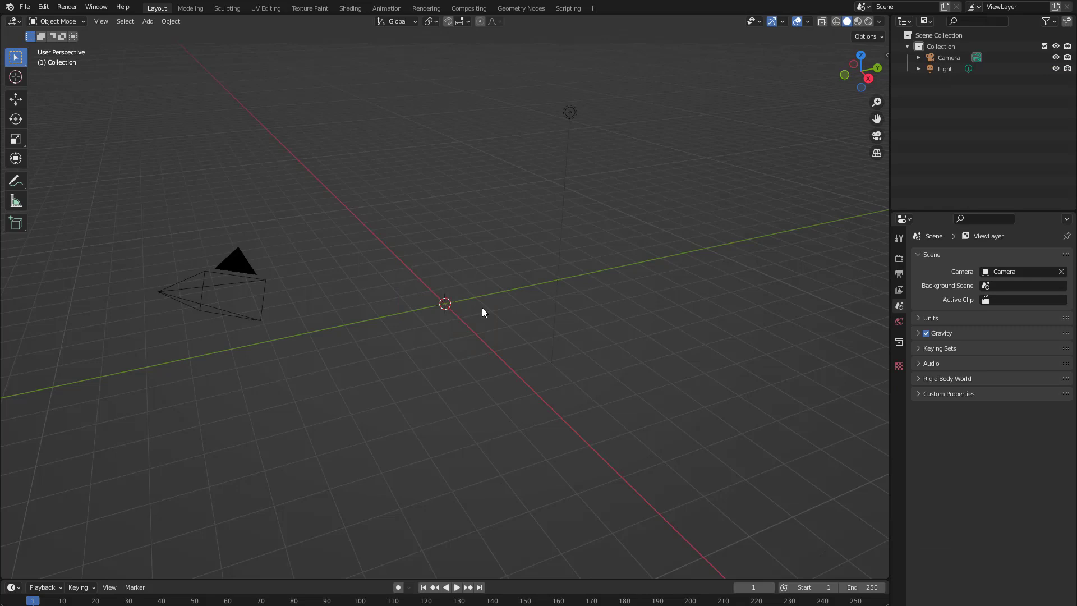
key(shift+a)
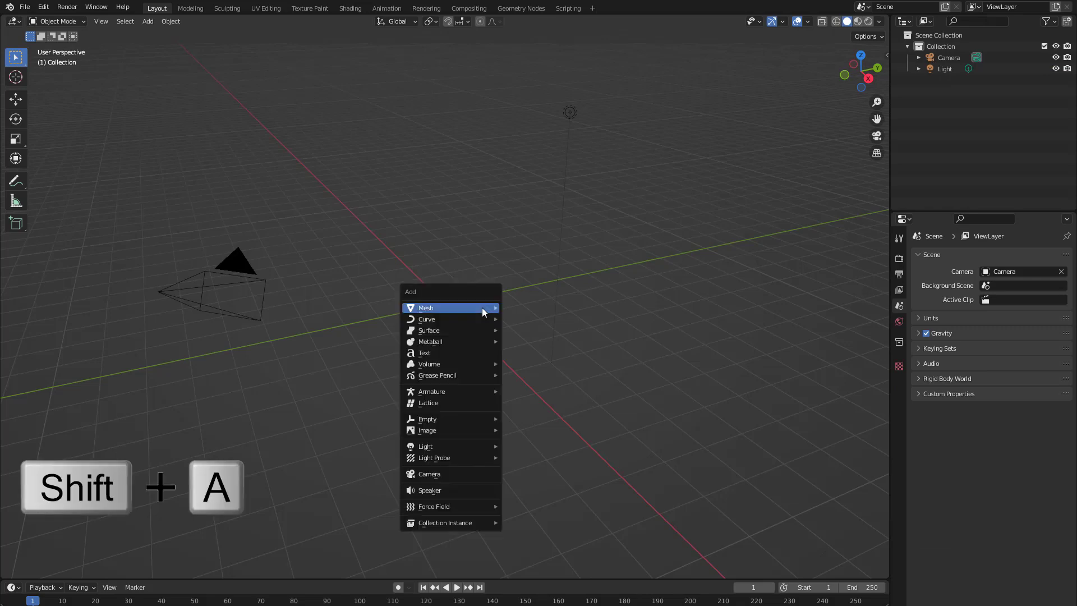
mouse_move(482, 308)
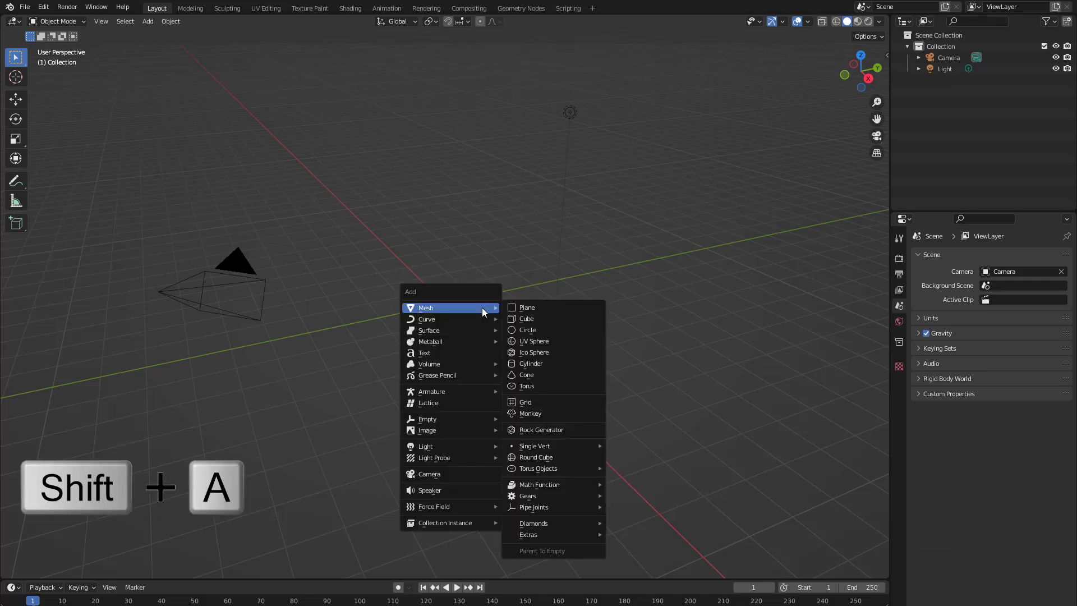
click(557, 307)
key(s)
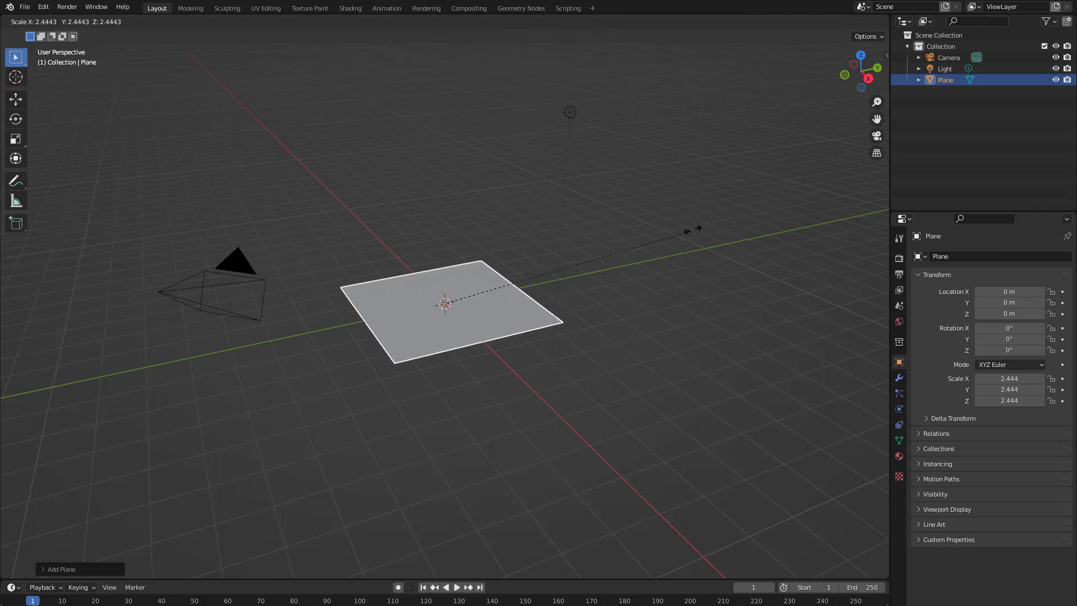
click(827, 154)
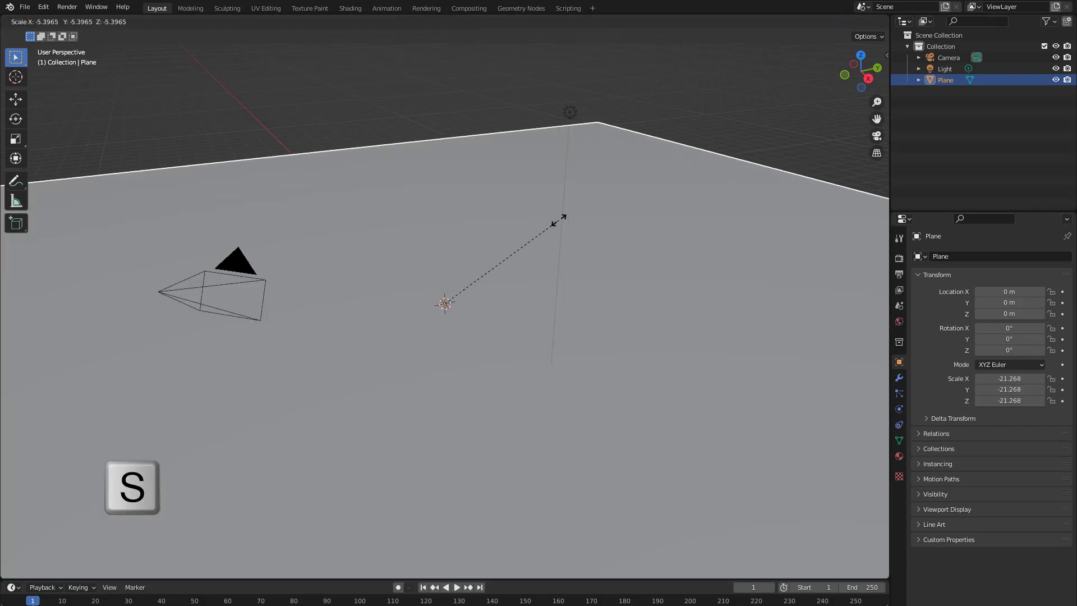
click(559, 216)
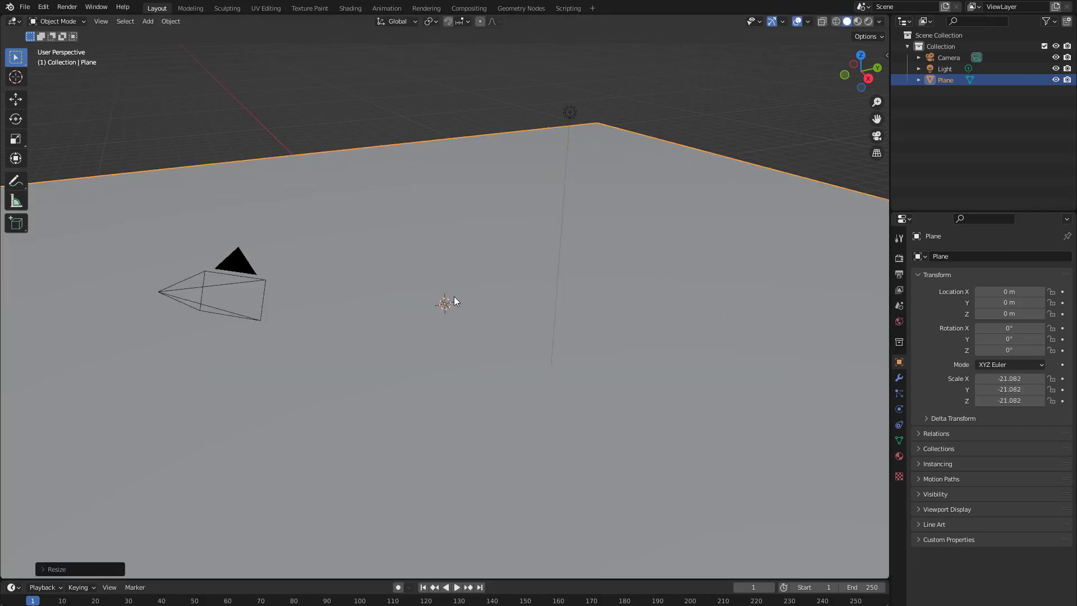
- Add a torus at scale 2.196 and raise it to Z 0.46932 m, viewed through the camera in Material Preview
key(shift+a)
mouse_move(453, 296)
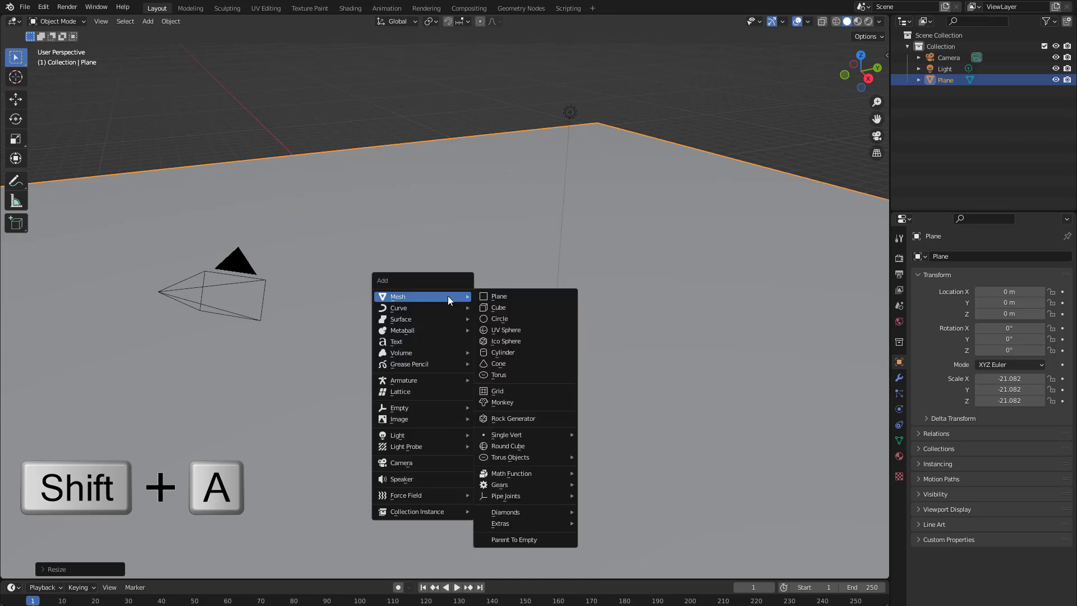
click(538, 372)
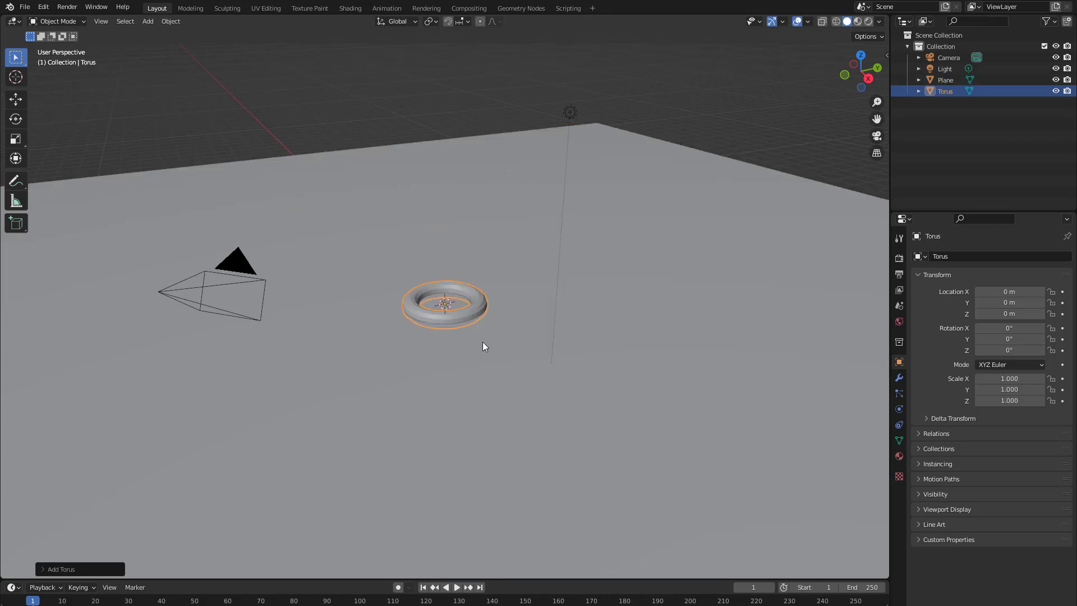
key(s)
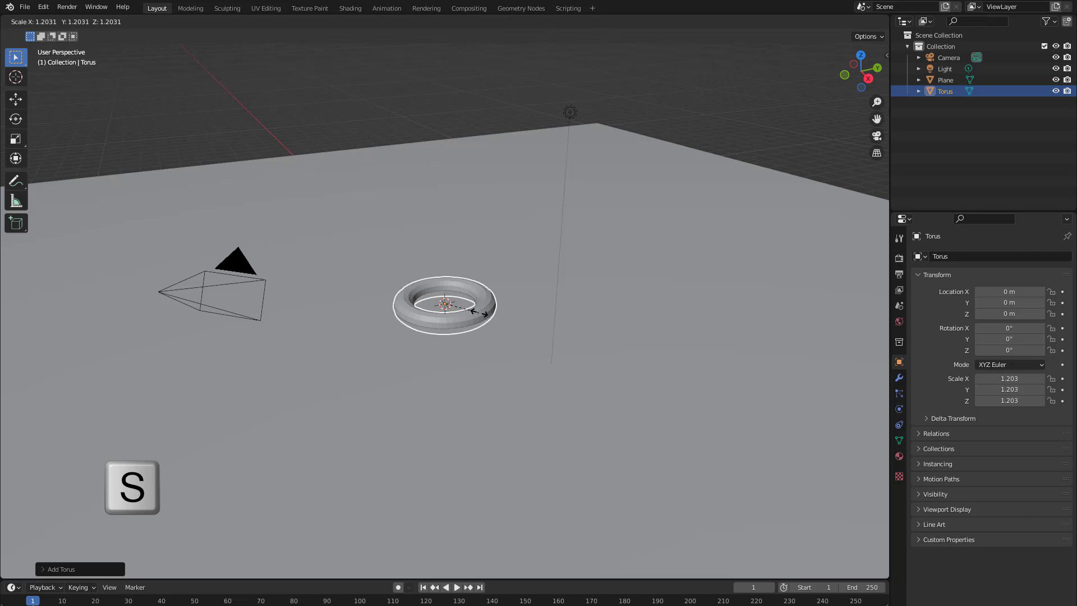
click(509, 302)
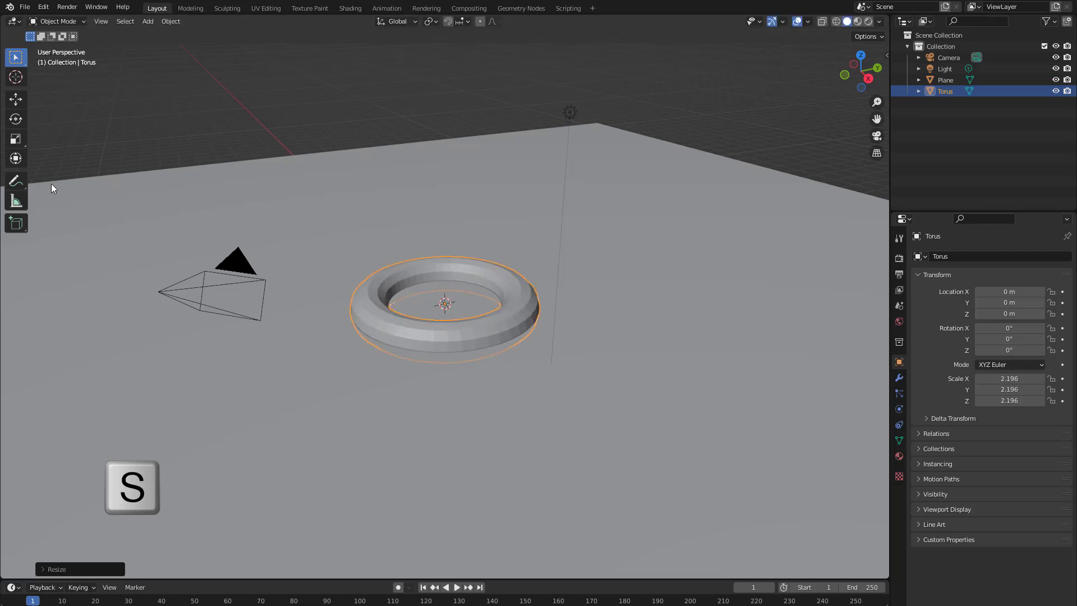
click(16, 100)
drag(445, 276, 437, 268)
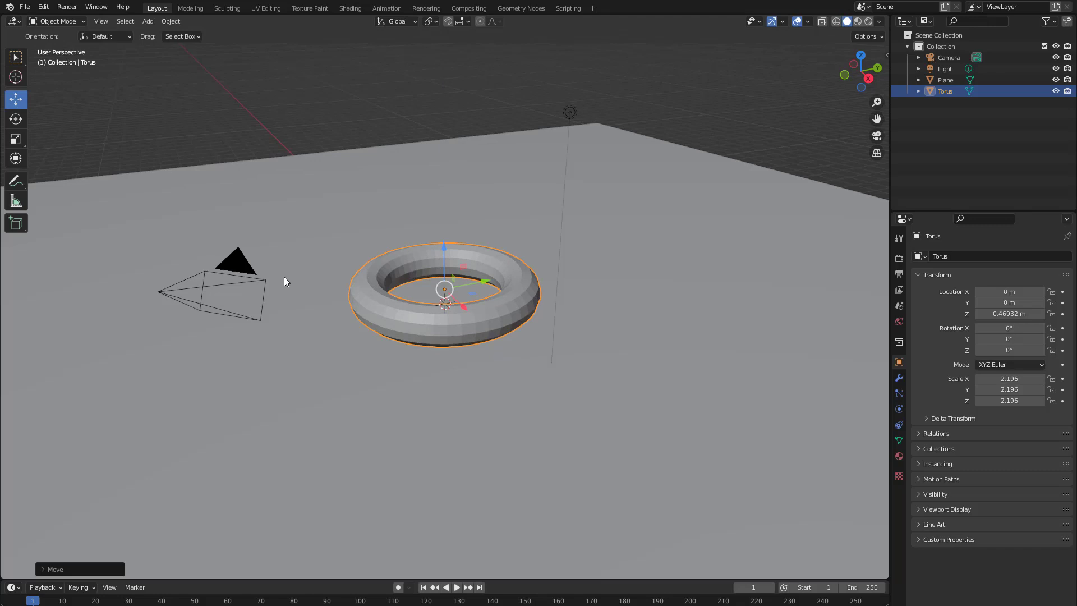
key(KP_0)
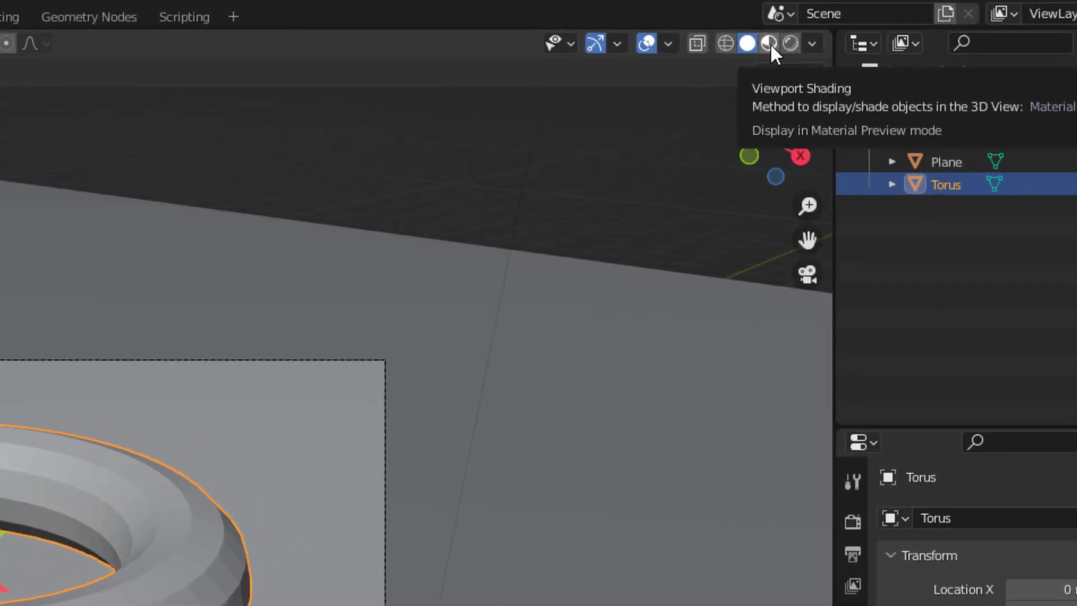
click(770, 42)
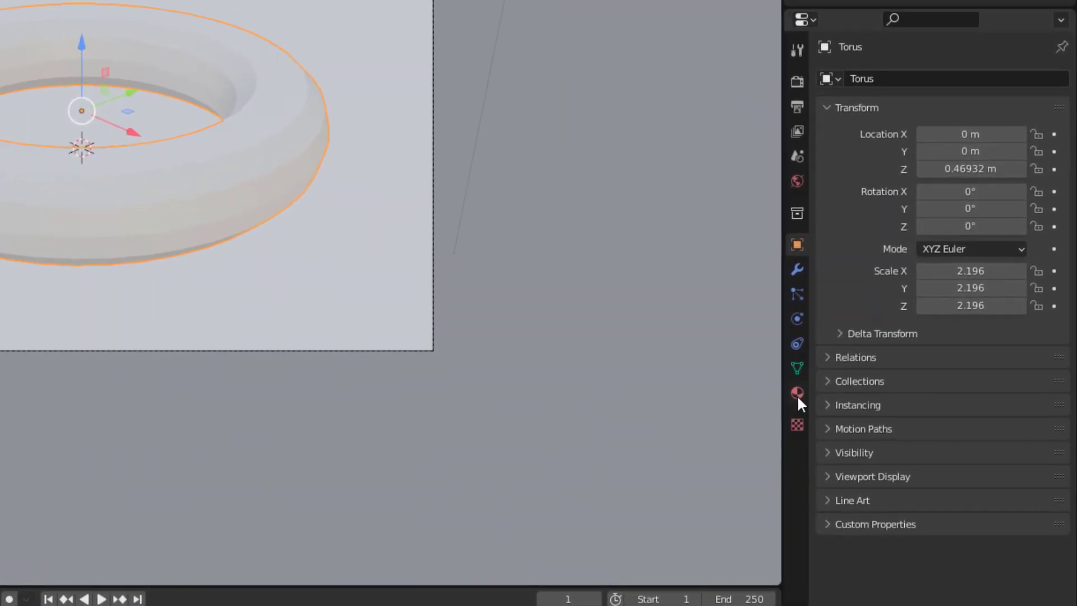
- Give the torus a new material with an orange base colour
click(795, 394)
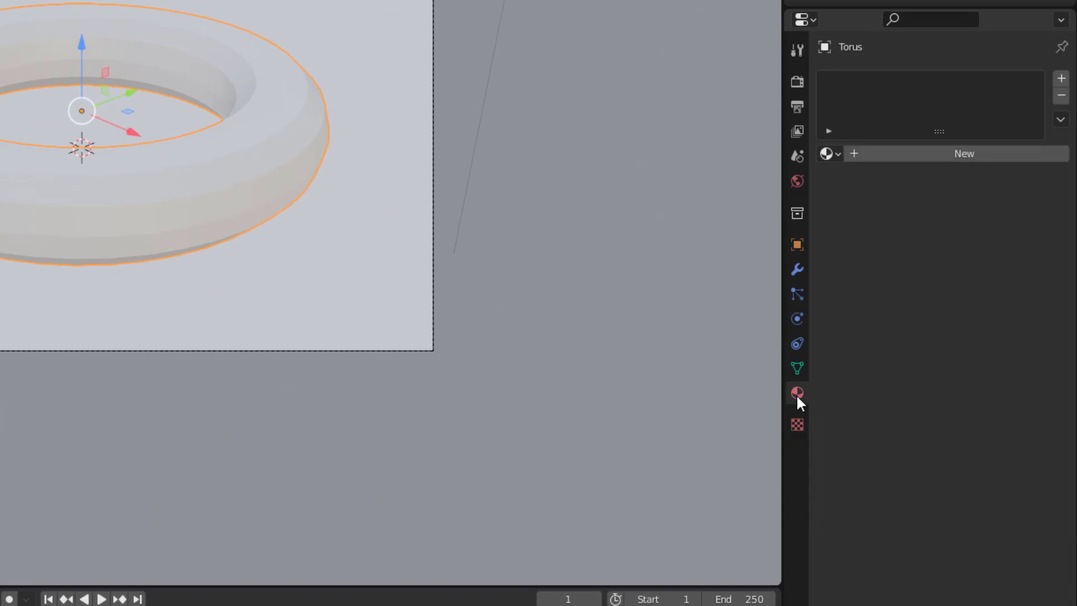
click(958, 157)
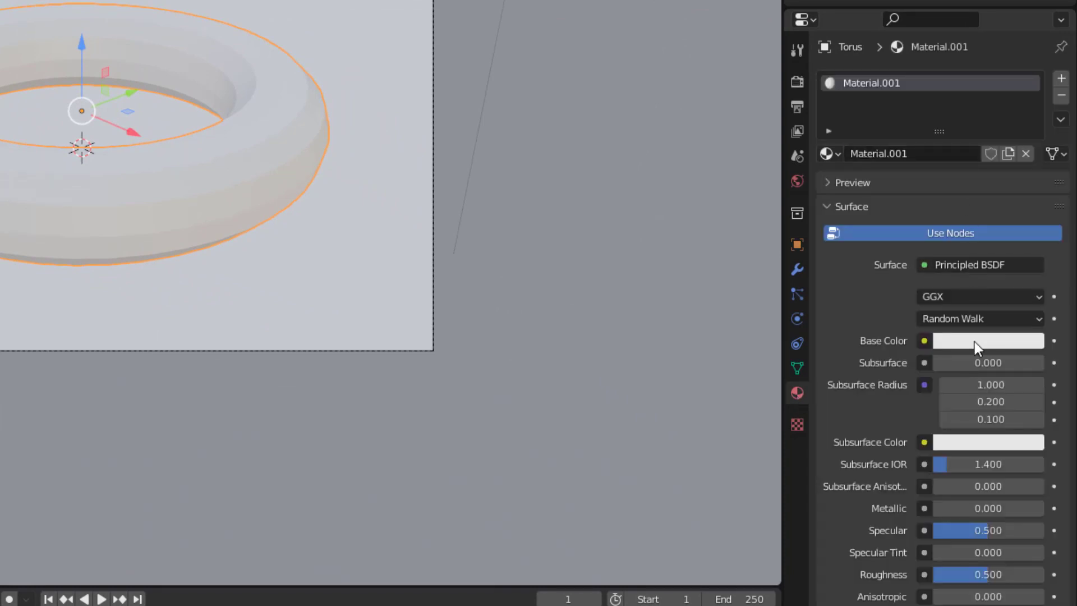
click(974, 341)
drag(943, 170, 931, 201)
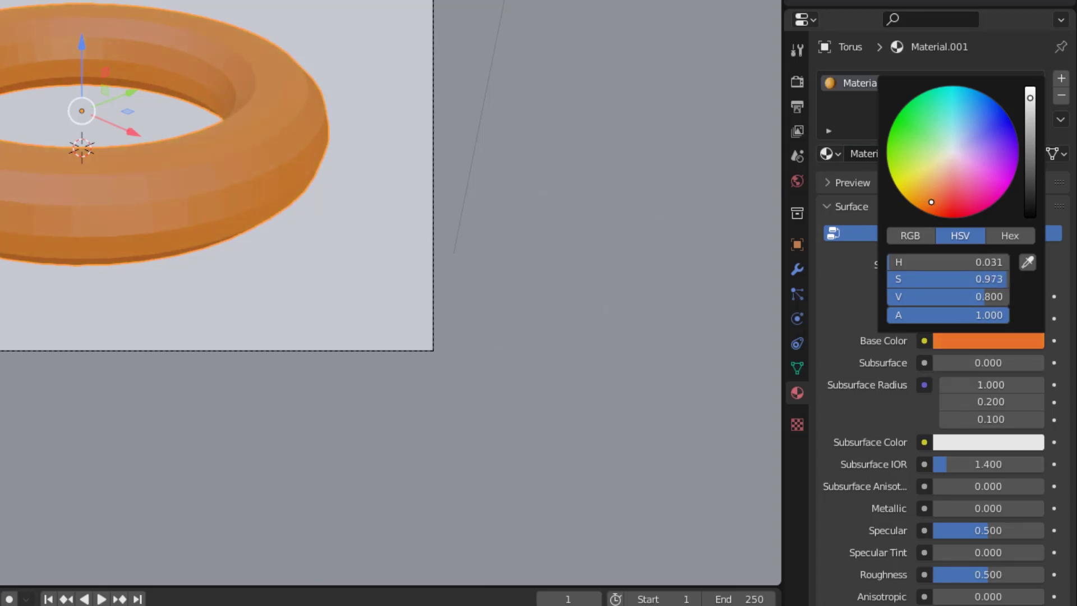
- Give the ground plane a new material with its base colour raised to full white
click(349, 264)
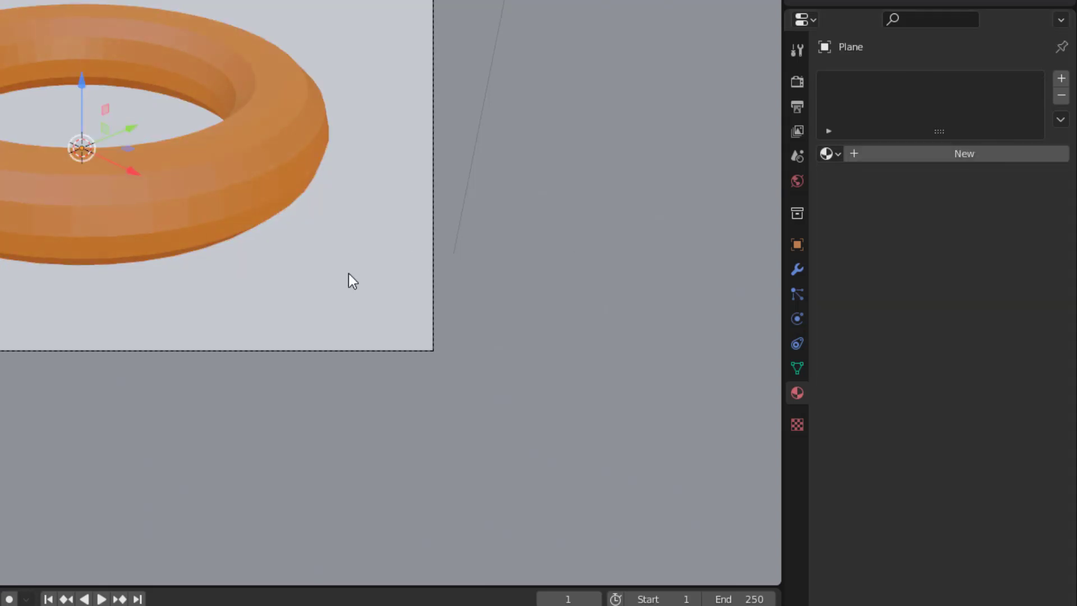
click(933, 156)
click(953, 341)
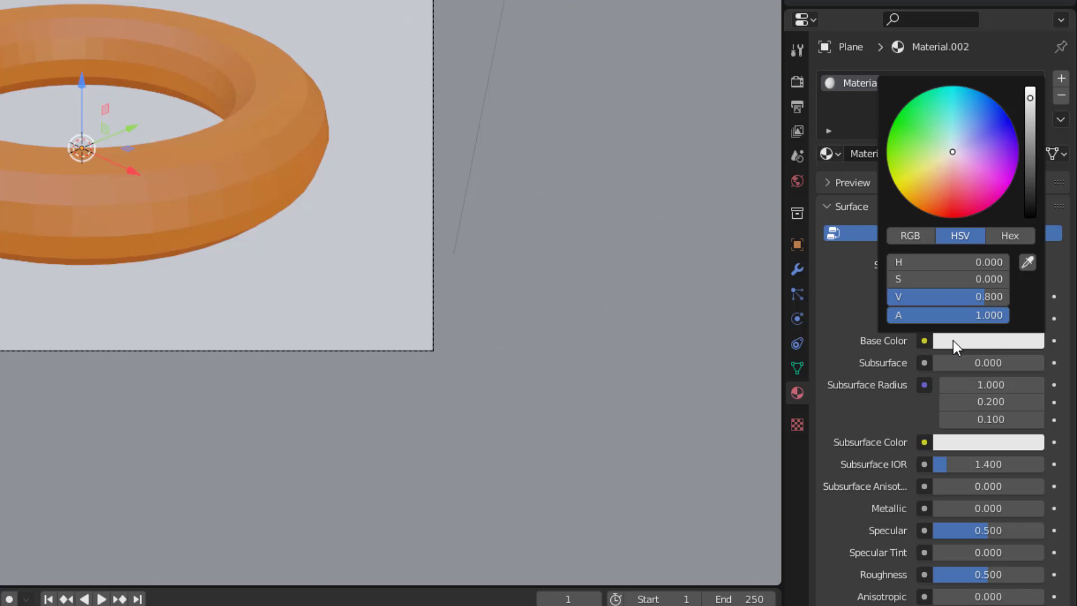
drag(1027, 136, 1030, 90)
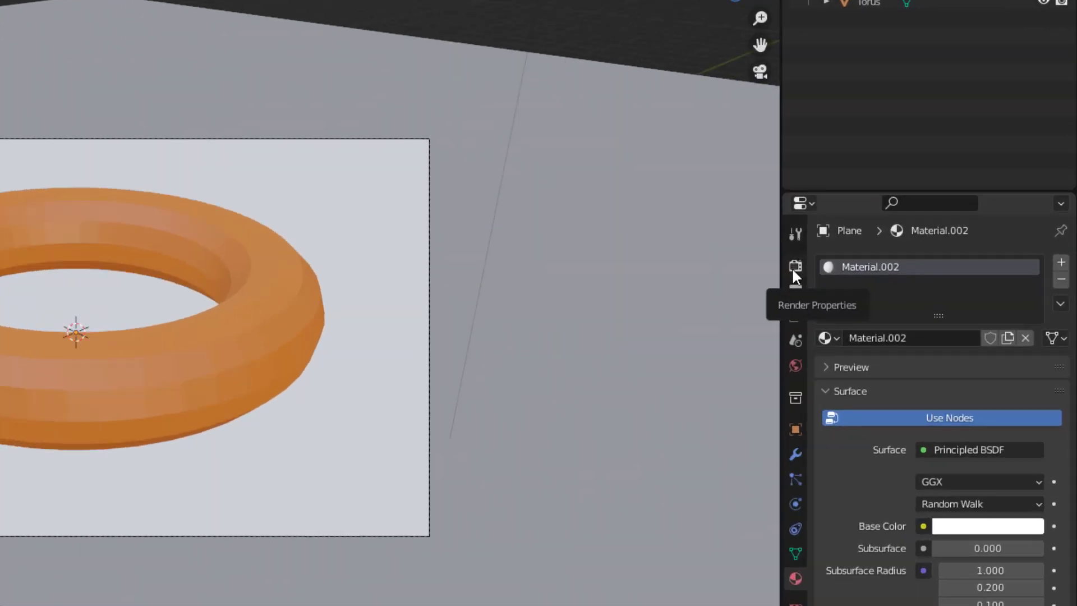
- Enable AI Render for the scene and confirm a 512 × 512 px image size
click(898, 259)
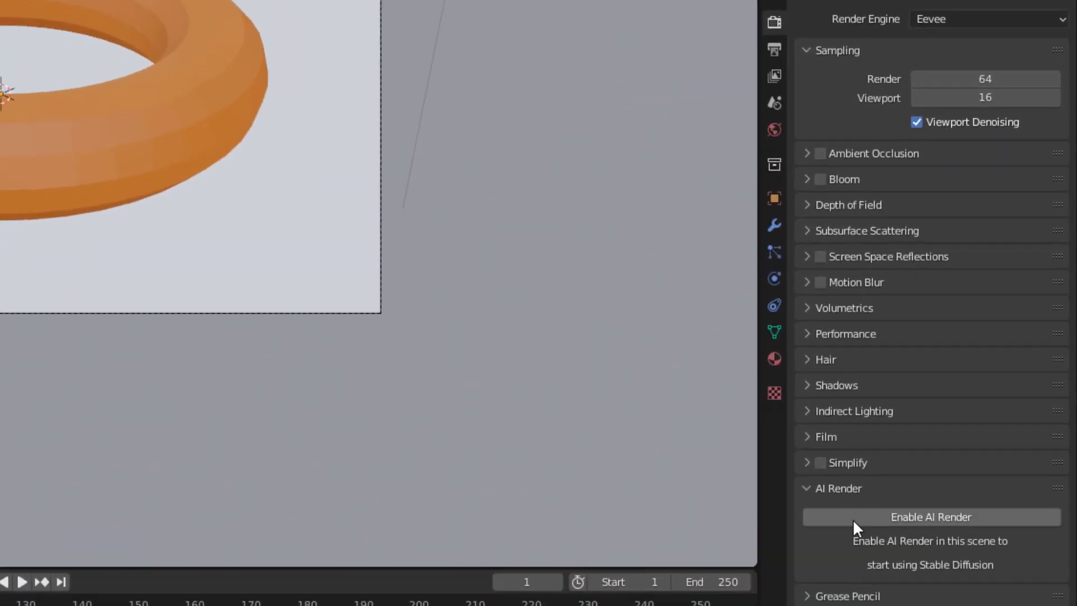
click(906, 519)
scroll(923, 486, down, 5)
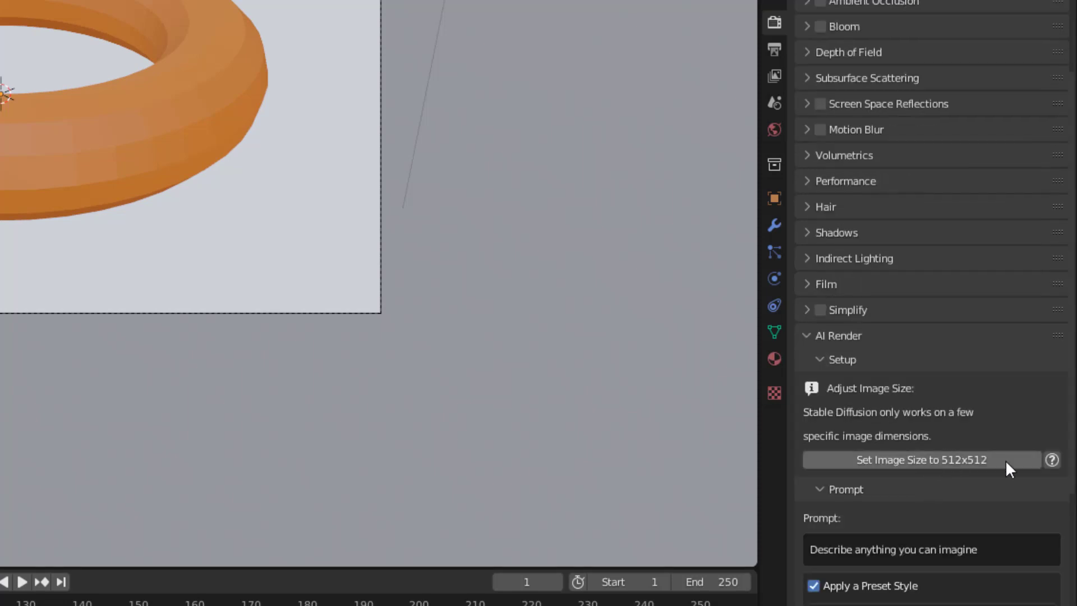
click(1050, 461)
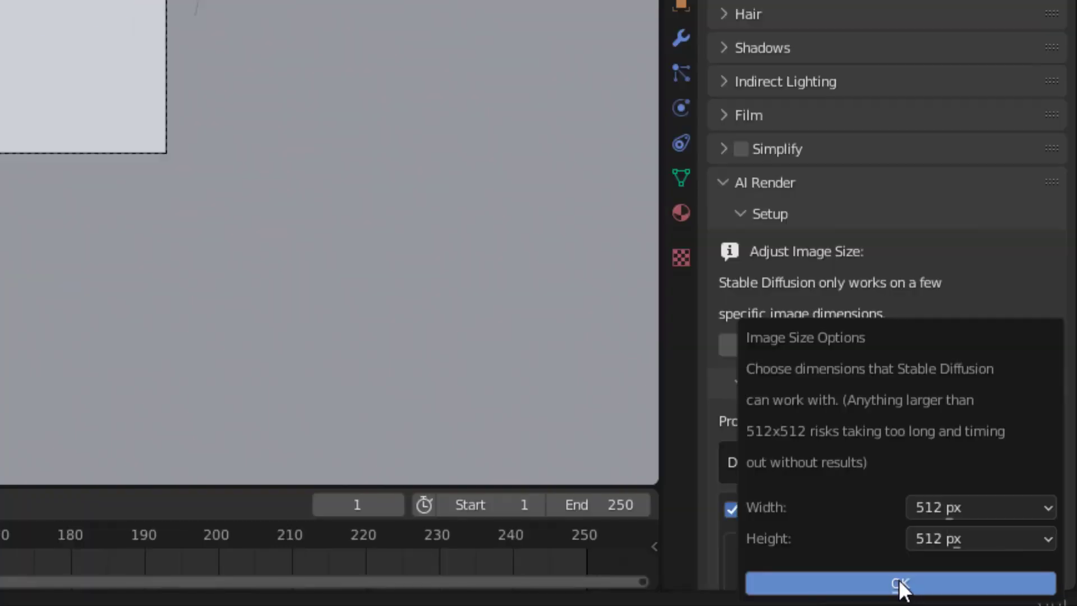
click(928, 590)
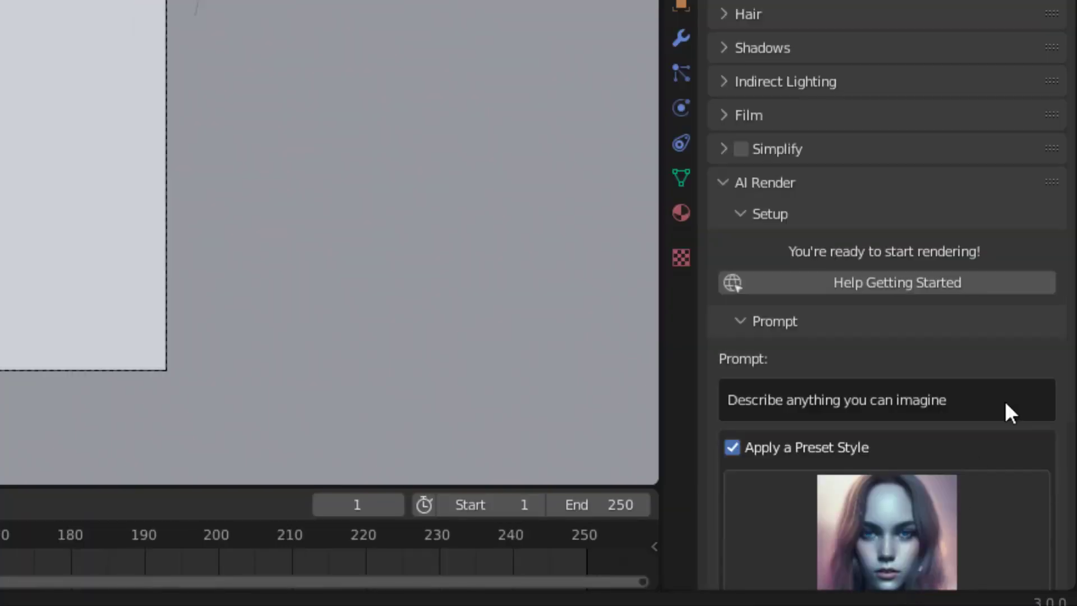
scroll(1007, 453, down, 5)
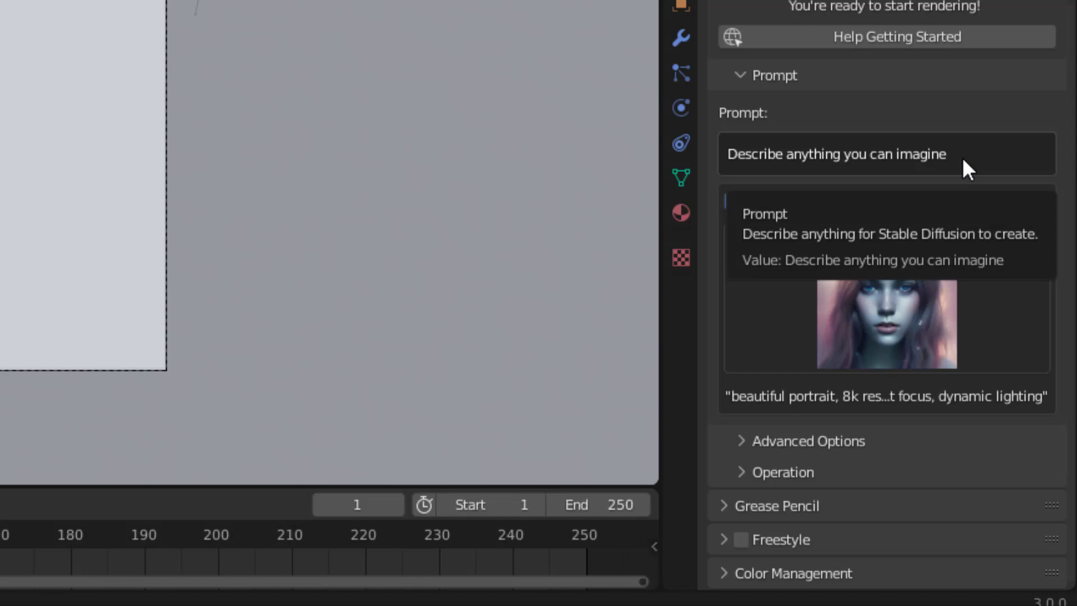
- Set the AI Render style to Product shot with prompt 'doughnut with sprinkles, realistic food photography, 8k'
click(896, 278)
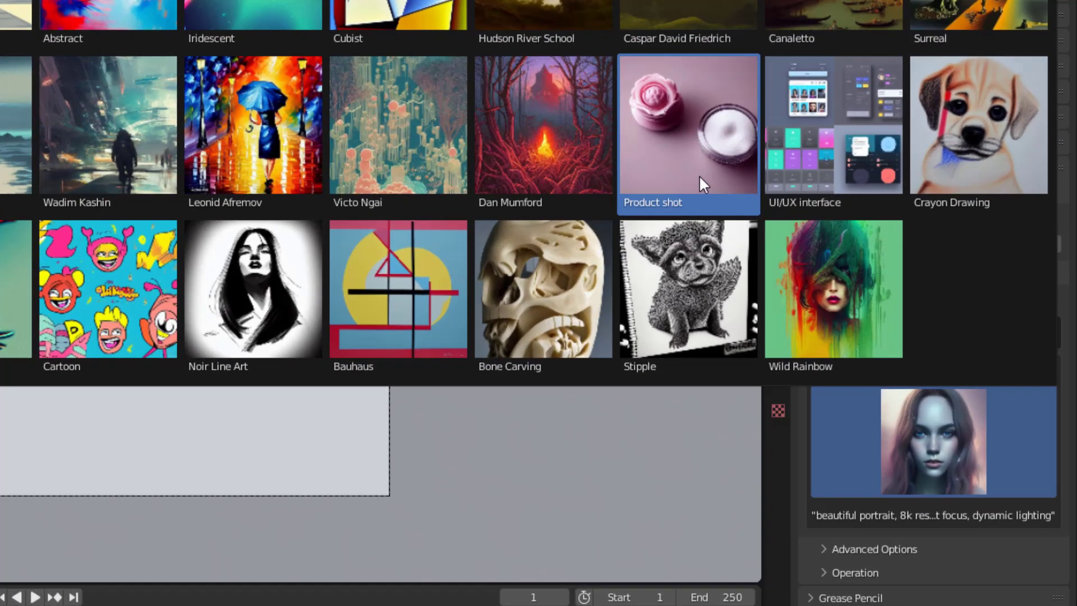
click(852, 336)
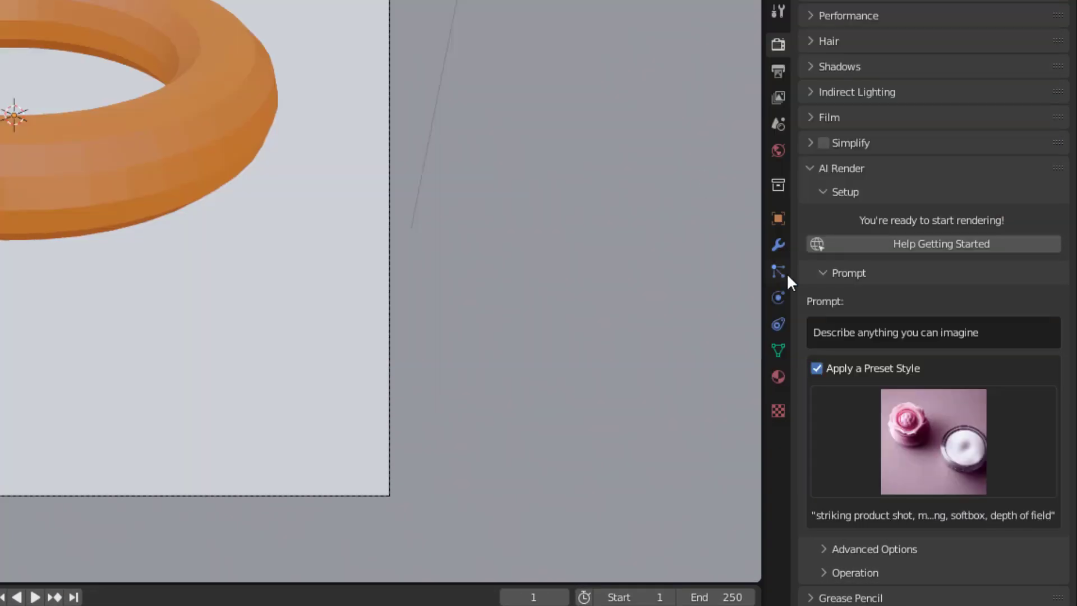
click(888, 338)
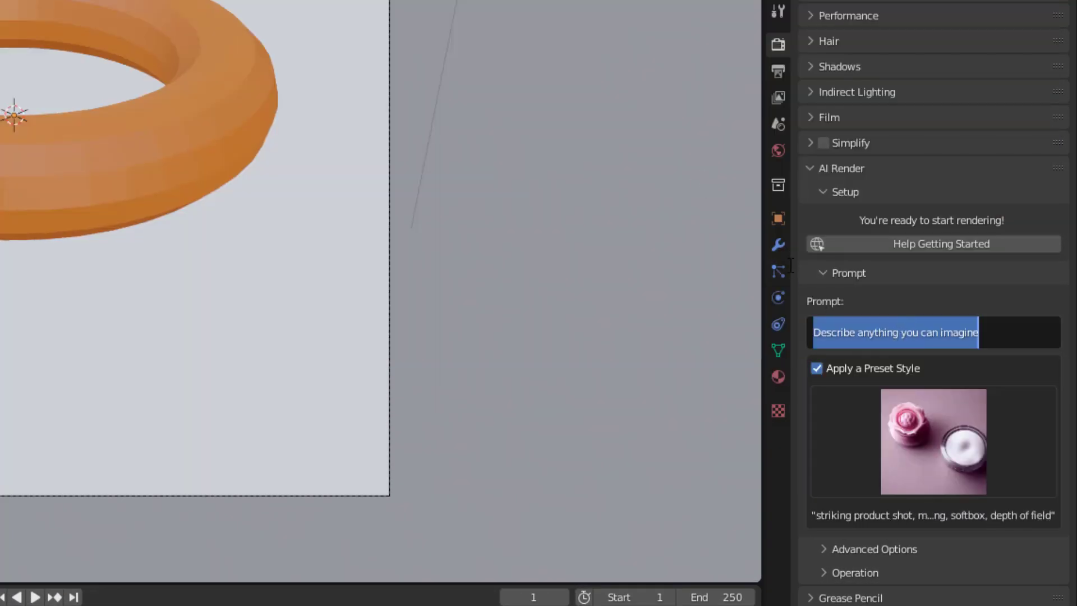
key(BackSpace)
text(doughnut with)
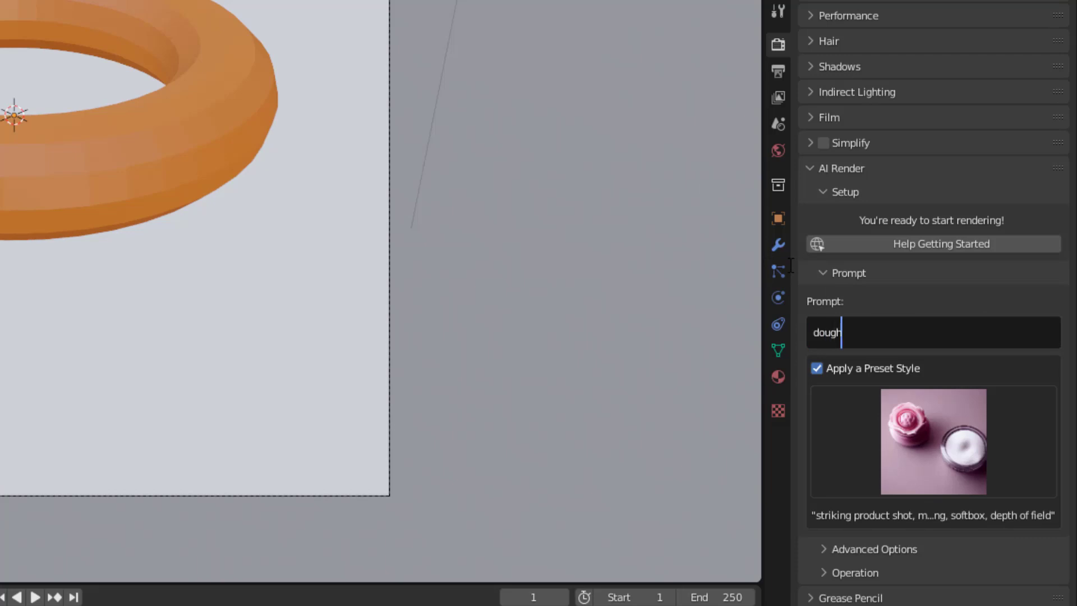
text( sprinkles, re)
text(alistic)
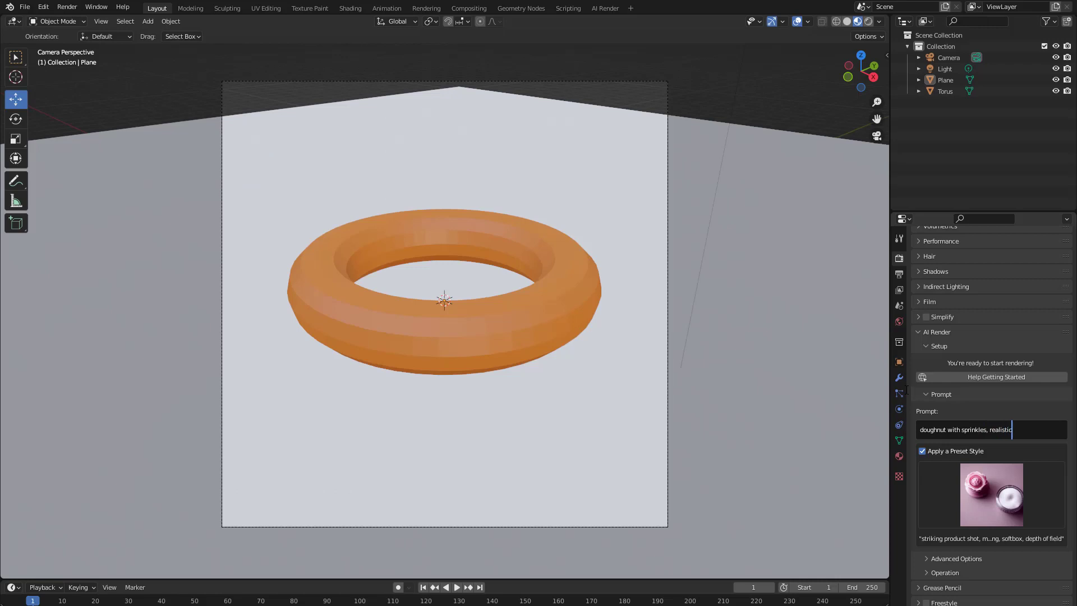
text( food photography, 8k)
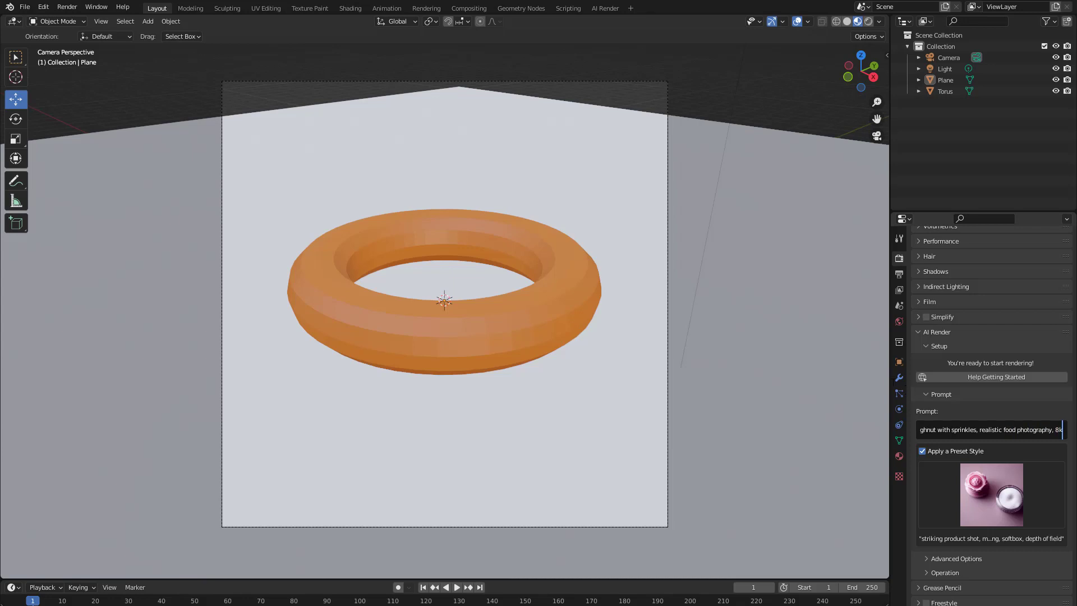
- Confirm the doughnut prompt and render the torus scene into an AI doughnut image
key(Return)
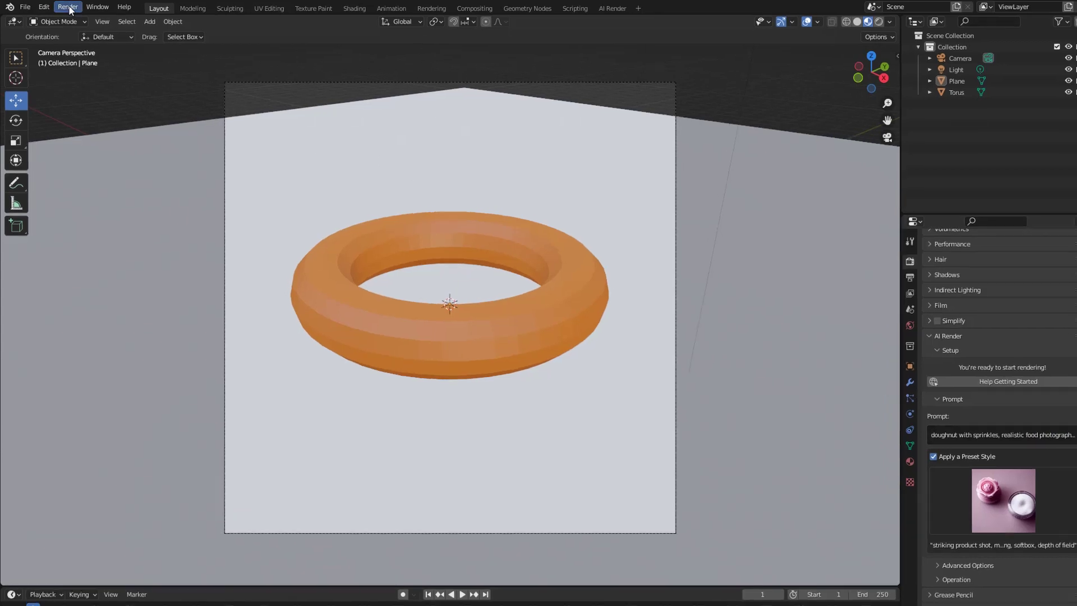
click(68, 6)
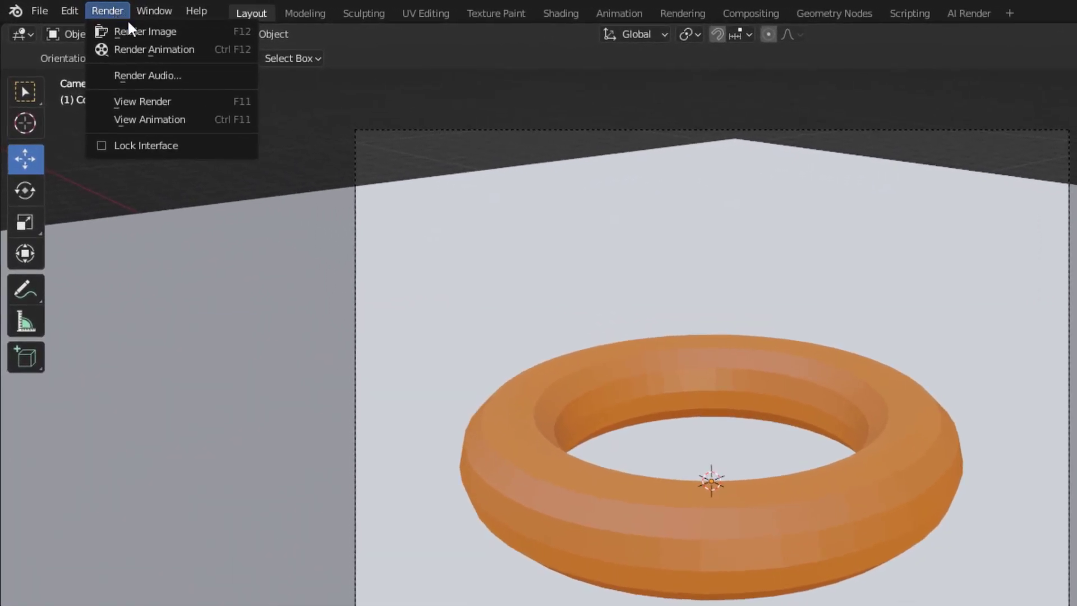
click(200, 29)
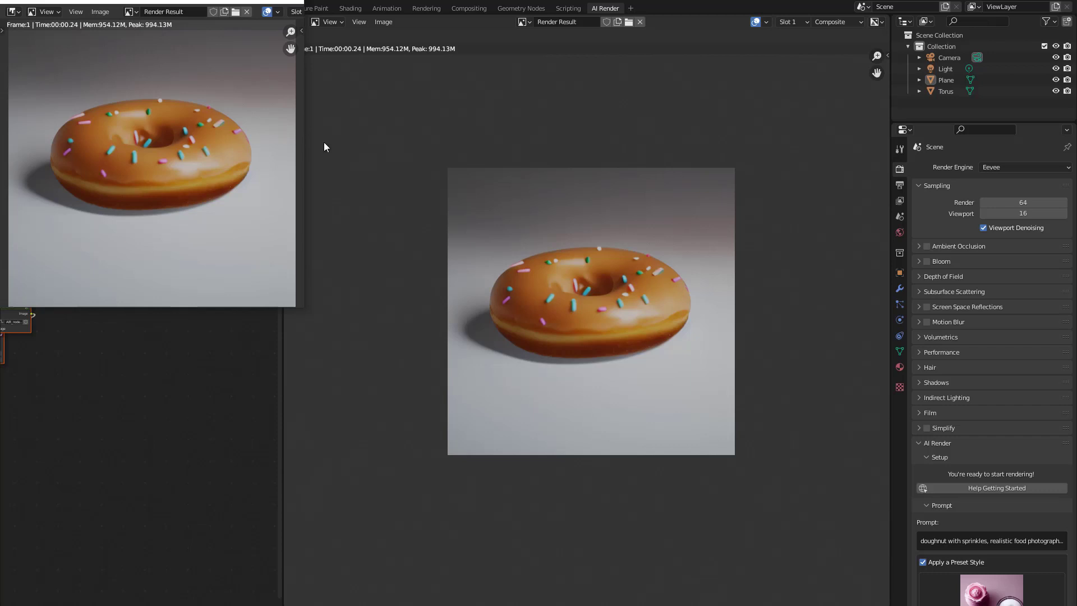
- Generate a new AI doughnut image from the last render using the Operation options
scroll(981, 505, down, 5)
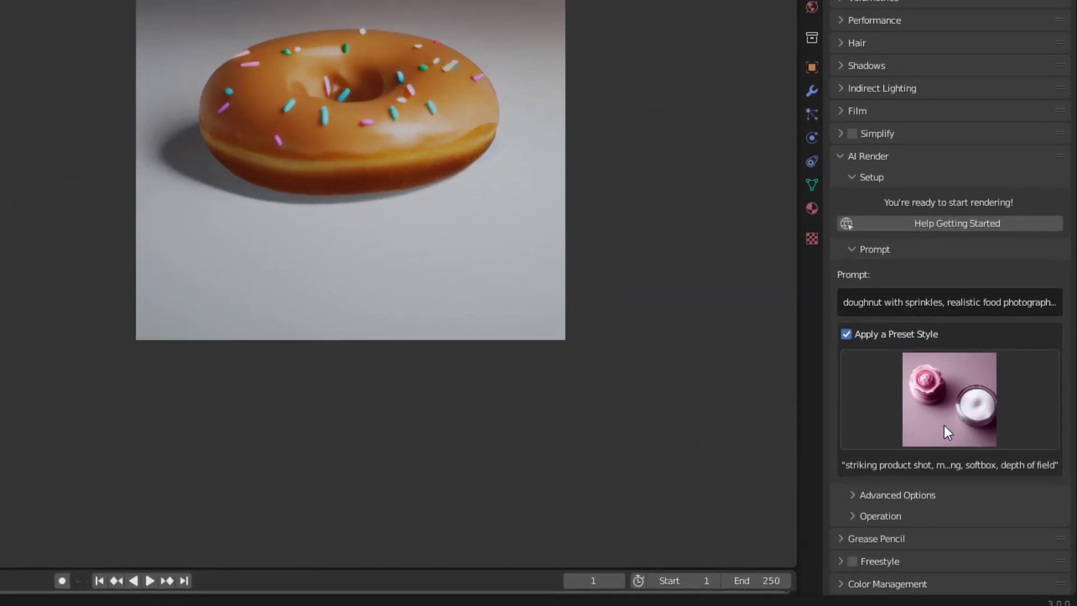
click(853, 515)
scroll(862, 513, down, 7)
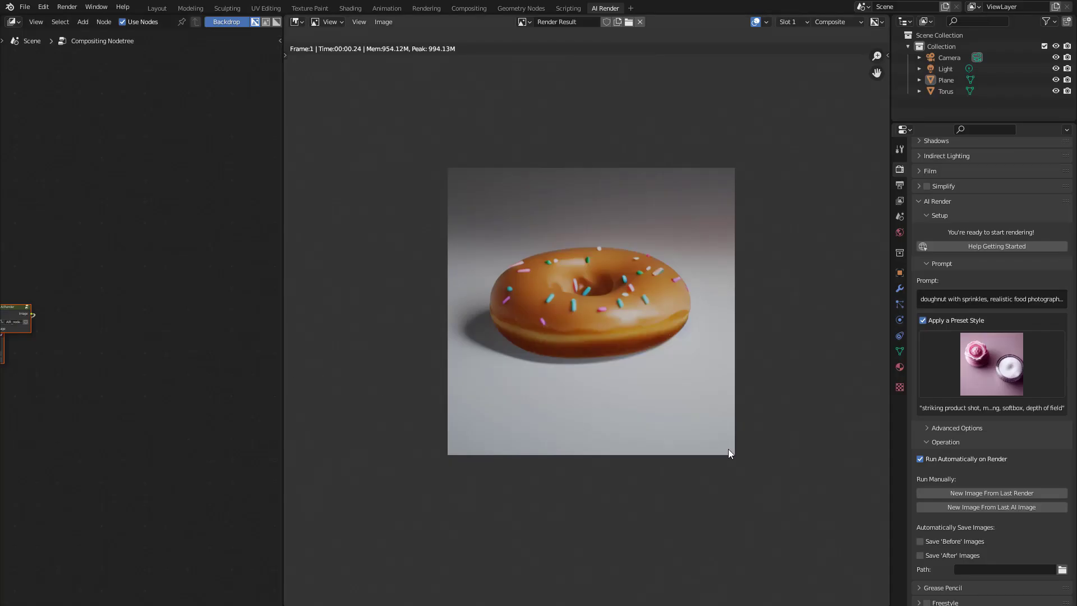
click(983, 489)
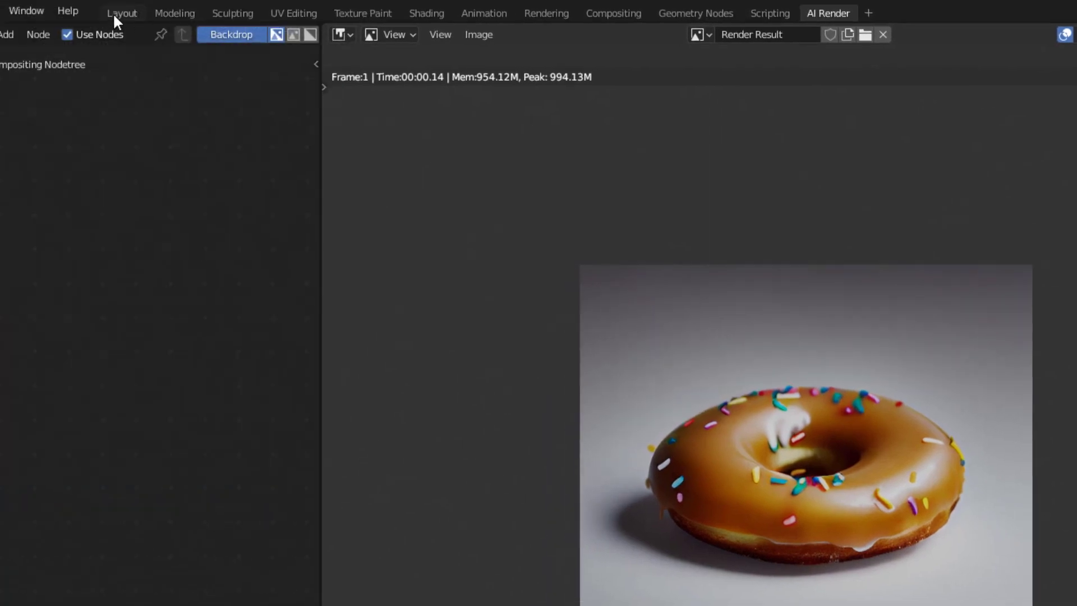
- Return to the Layout workspace and view the mountain-lake terrain from outside the camera
click(98, 15)
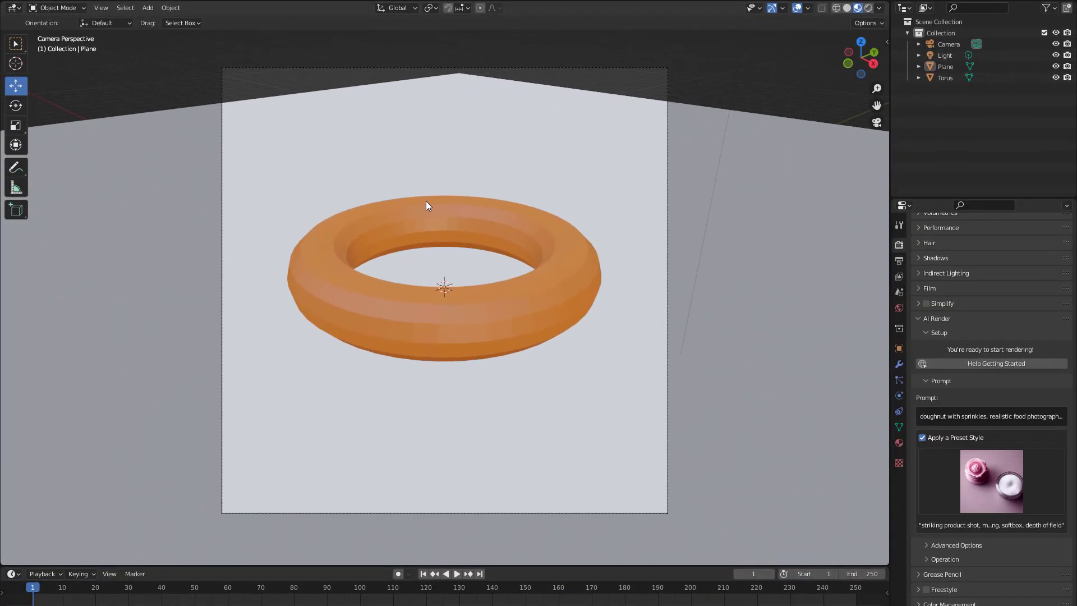
key(KP_0)
middle_drag(433, 201, 733, 230)
scroll(462, 254, down, 2)
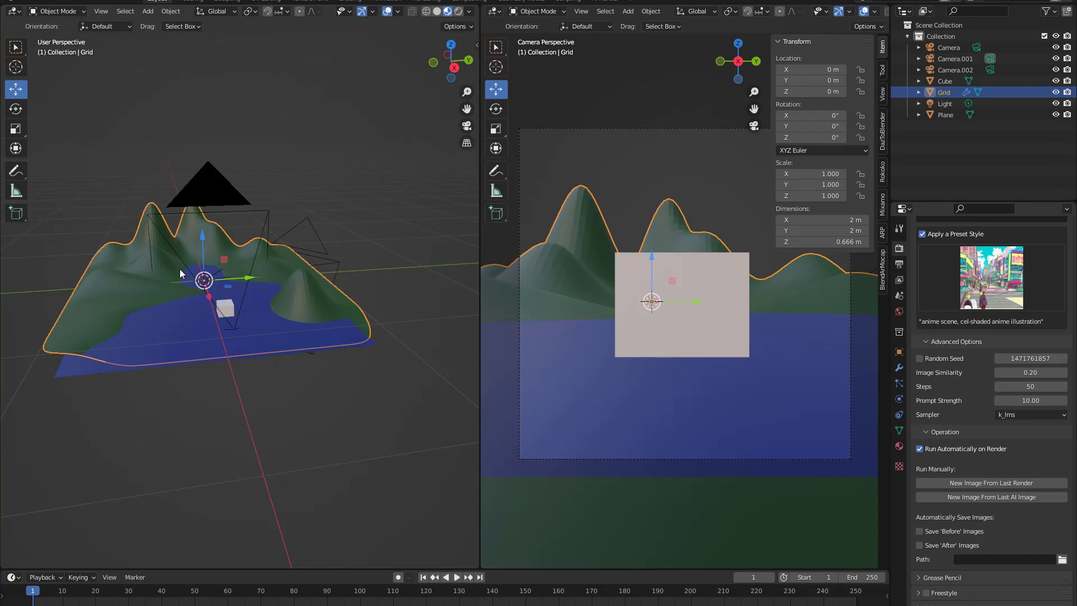
- Render the mountain-lake scene through the camera with the castle-and-drawbridge prompt
middle_drag(190, 243, 223, 254)
scroll(270, 337, up, 3)
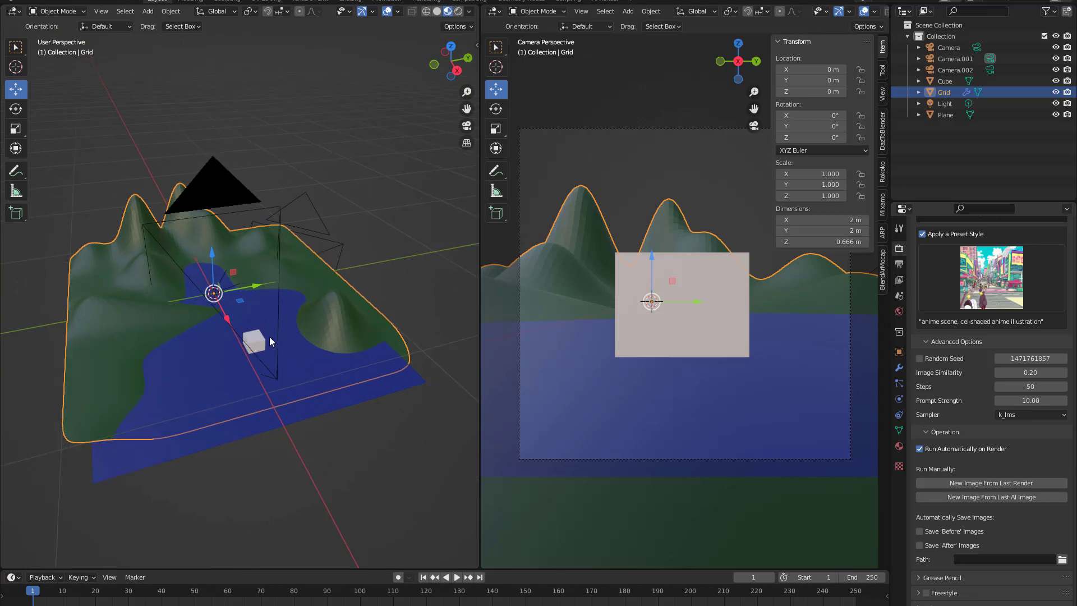
key(KP_0)
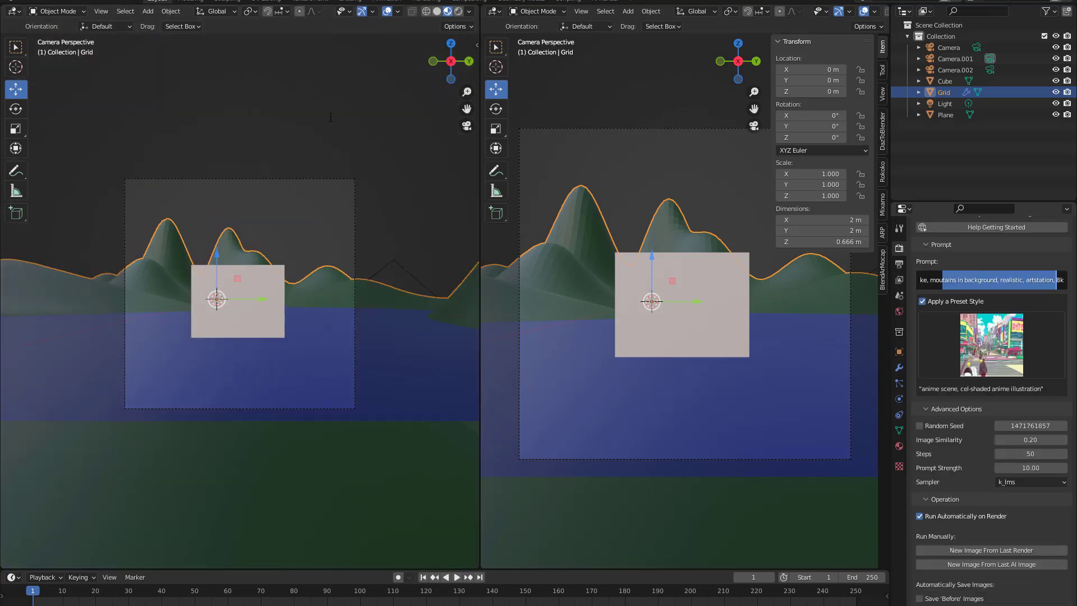
key(Return)
click(77, 2)
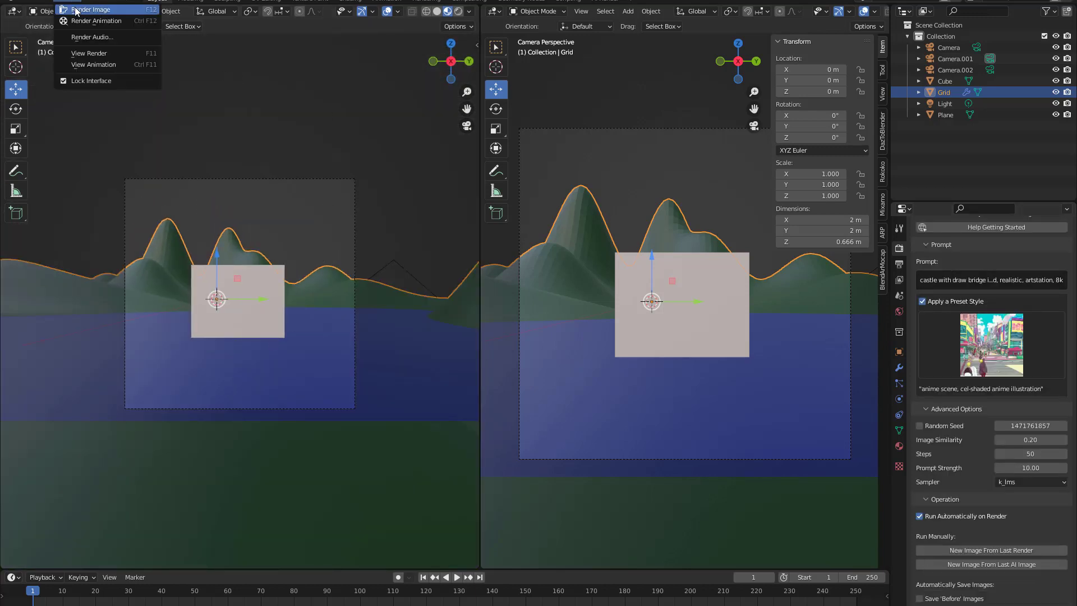
click(117, 10)
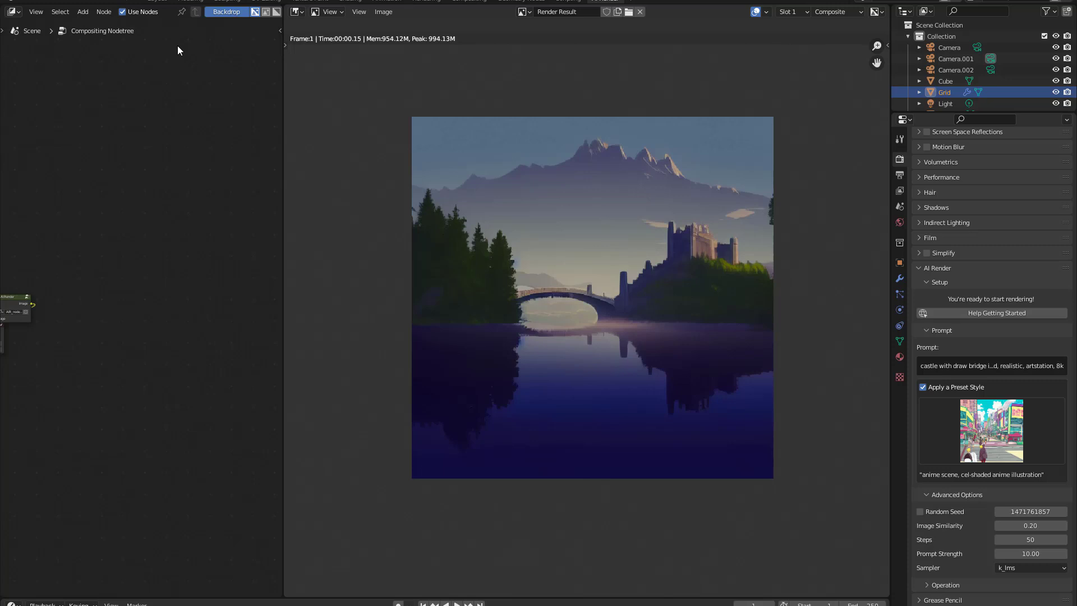
scroll(149, 336, left, 5)
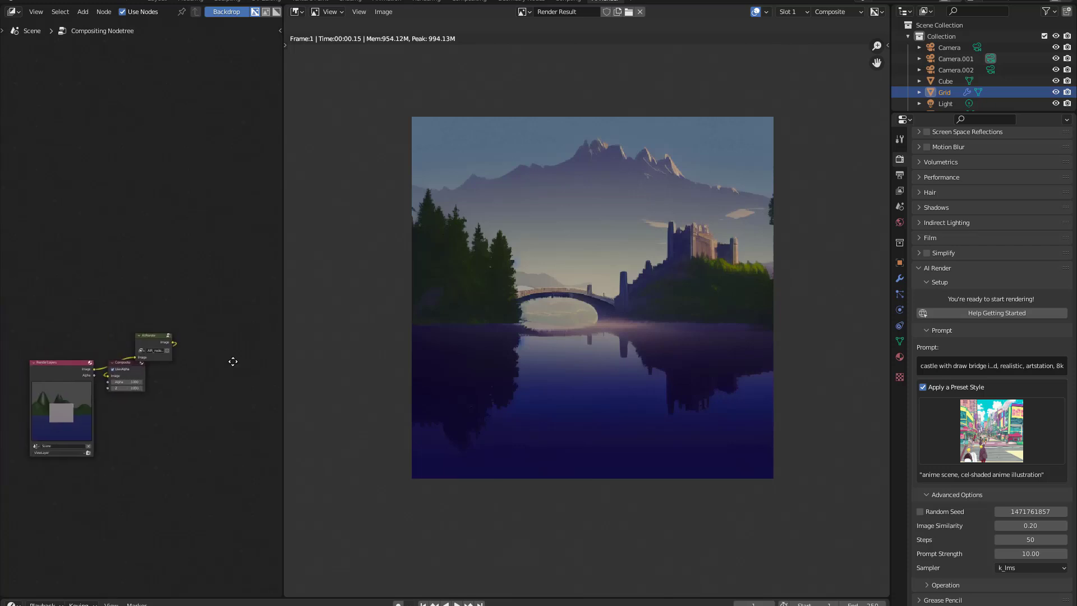